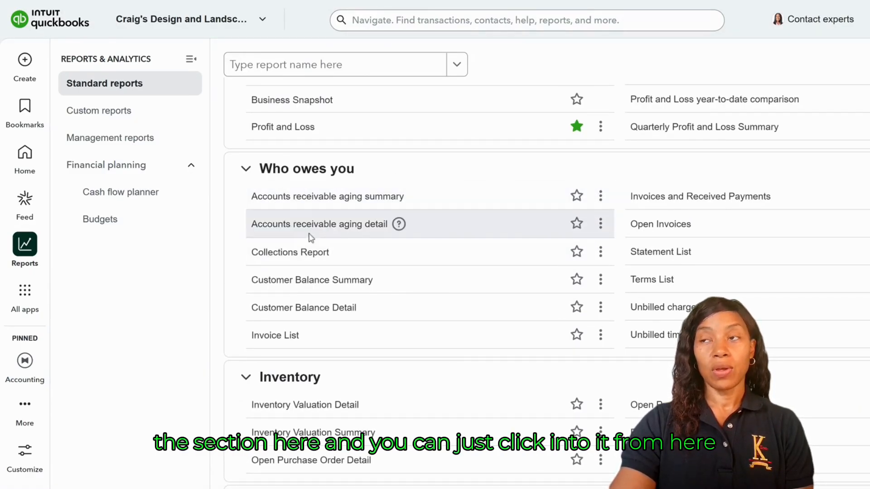
Add the Accounts receivable aging summary report to the favorites and open it from there
click(576, 196)
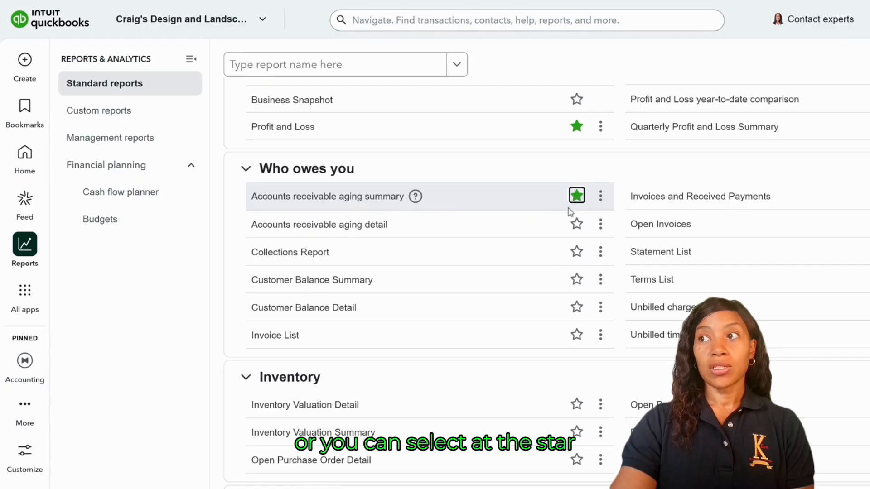
scroll(497, 190, up, 7)
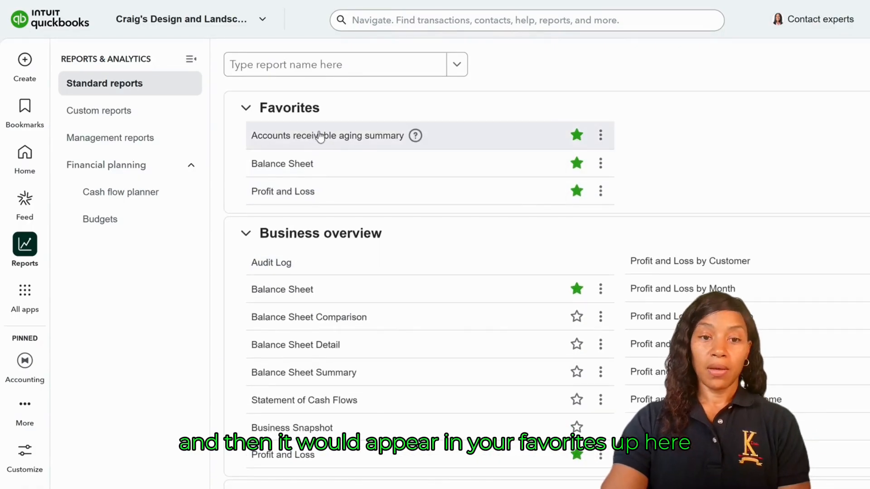
click(338, 136)
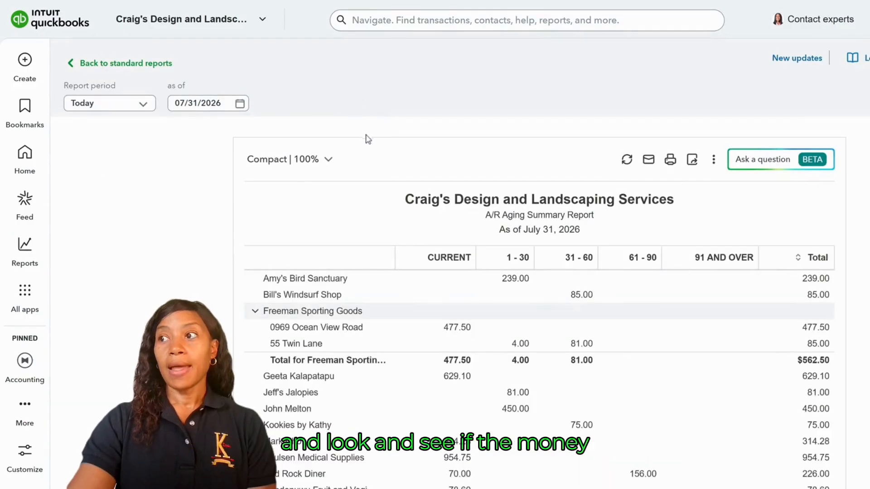
Review the customers' open balances in the A/R Aging Summary Report and widen its customer name column
scroll(390, 149, down, 4)
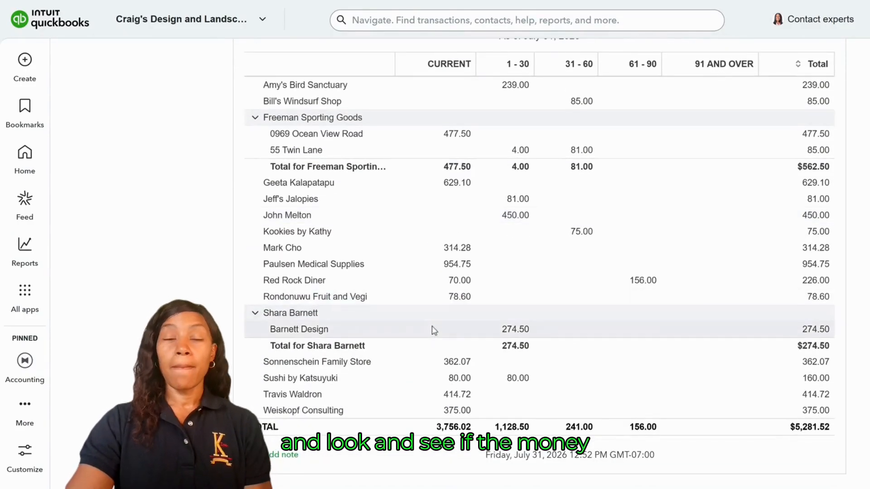
scroll(431, 330, up, 1)
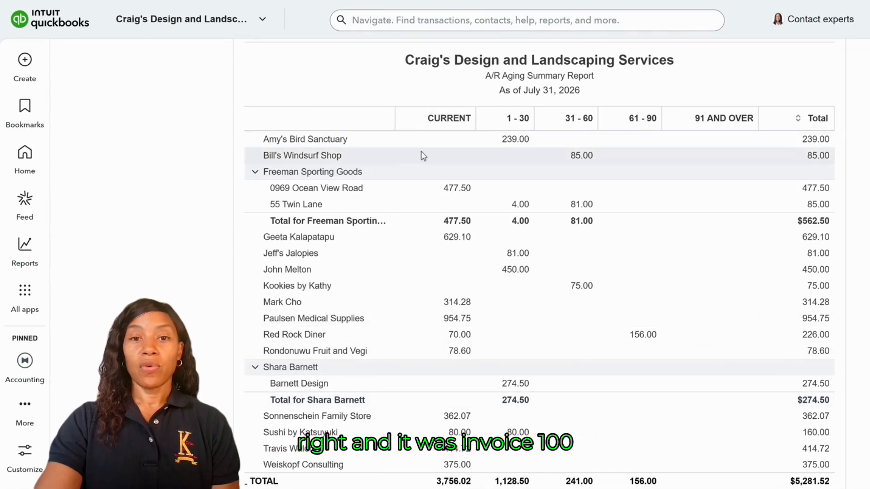
scroll(423, 156, down, 1)
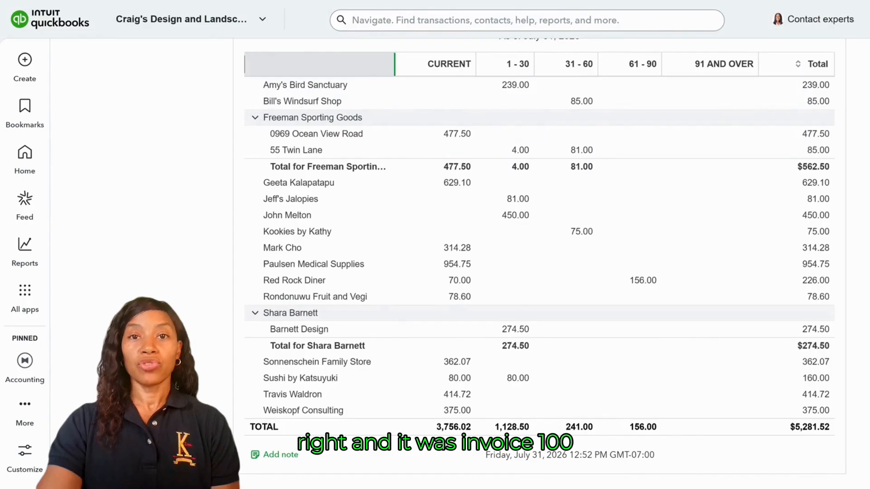
drag(395, 64, 426, 64)
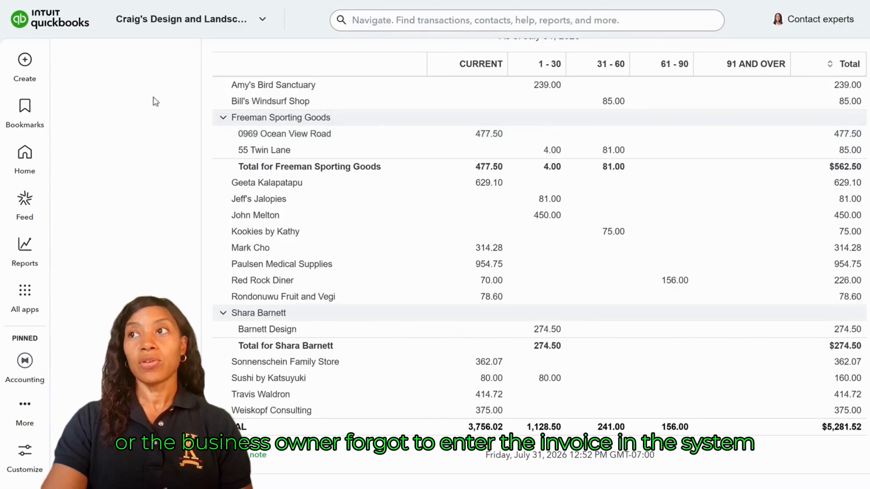
Search the transactions for 2500 and open the $2,500.00 deposit dated 07/01/2026
click(485, 20)
click(207, 57)
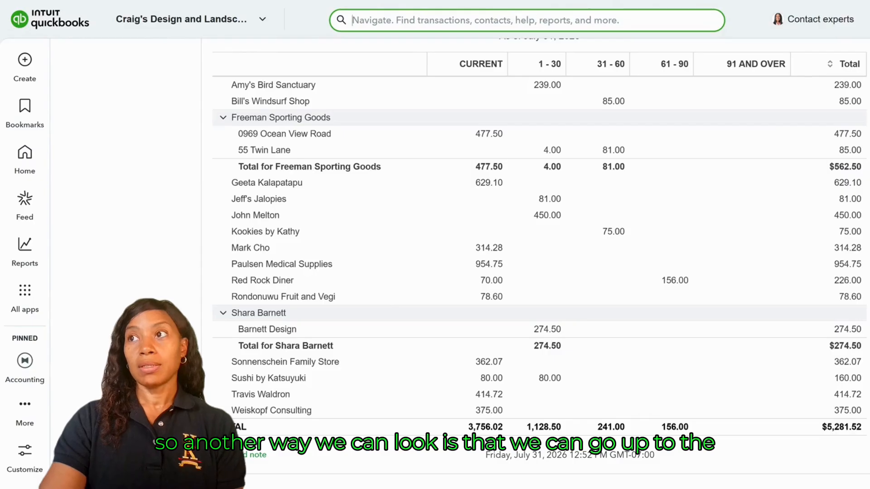
click(352, 20)
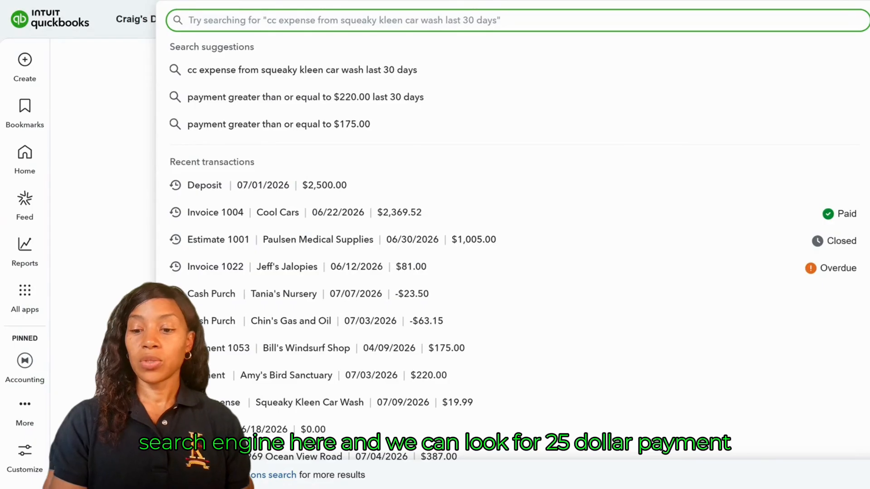
text(2500)
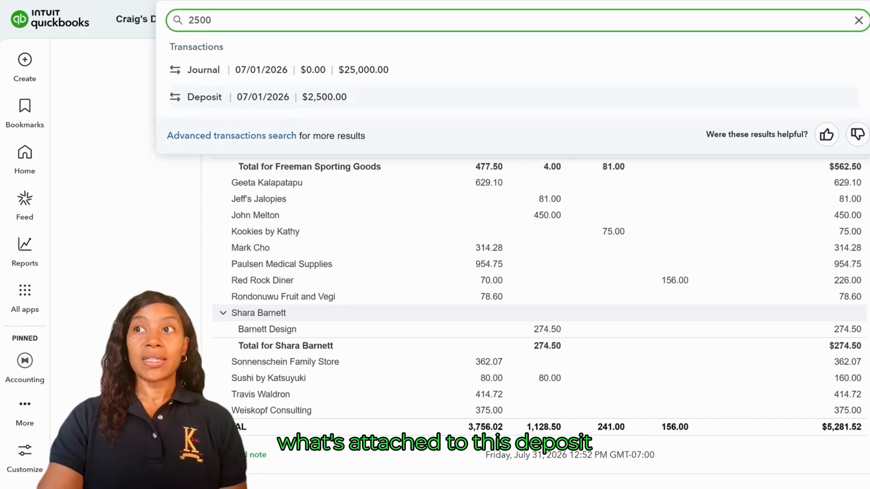
click(261, 97)
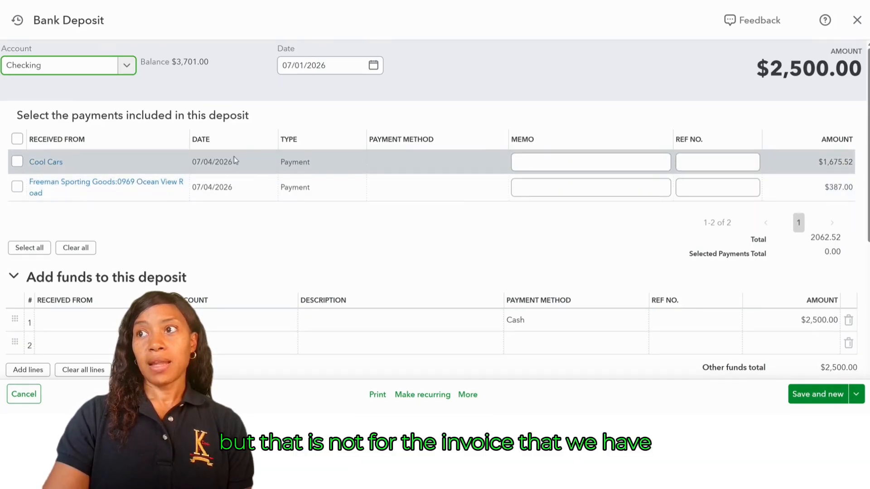
Check the deposit's payments and fund lines and the invoice linked to the Cool Cars payment, and close the payment
scroll(236, 156, down, 1)
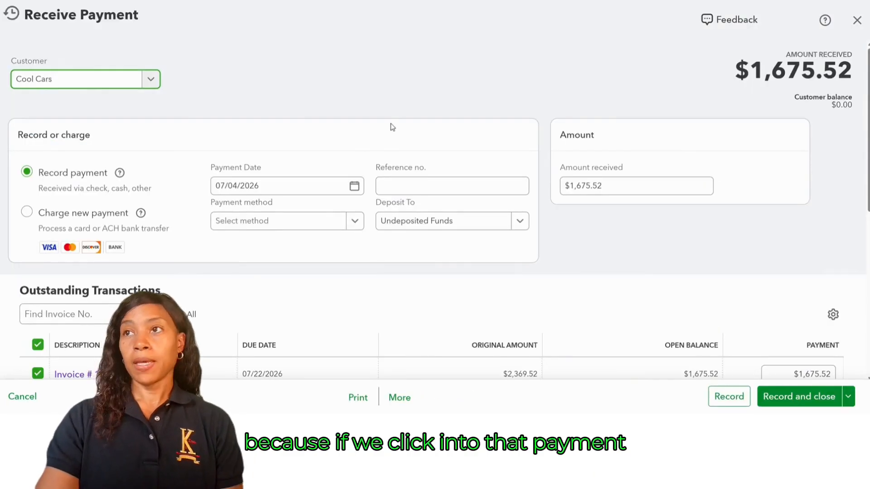
scroll(391, 125, down, 3)
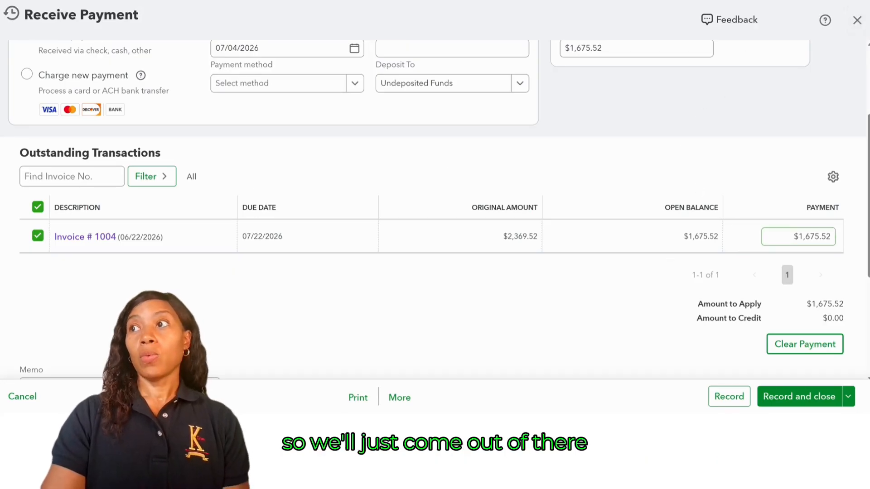
click(856, 20)
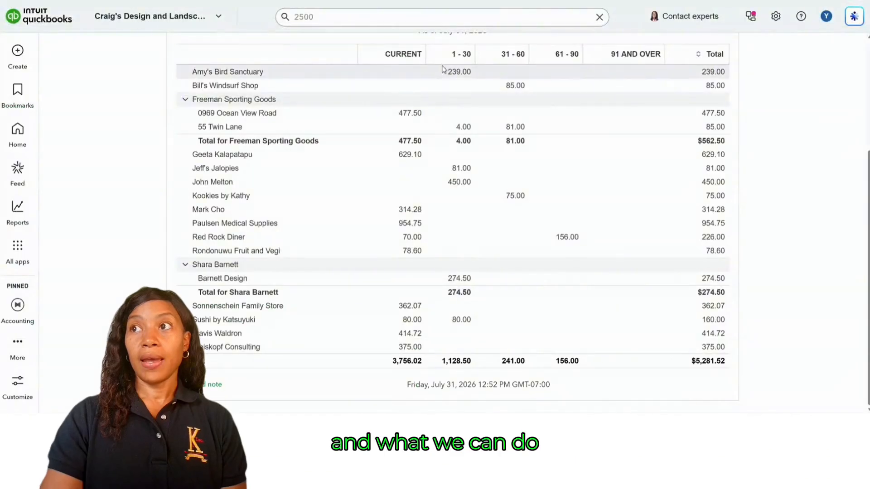
Reopen the $2,500.00 deposit from the search results, examine its payments and added funds, and close it
click(308, 17)
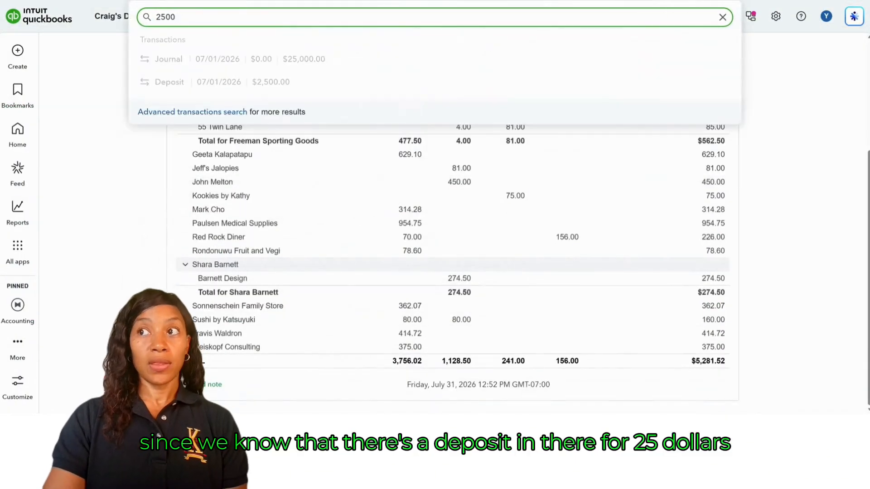
click(249, 84)
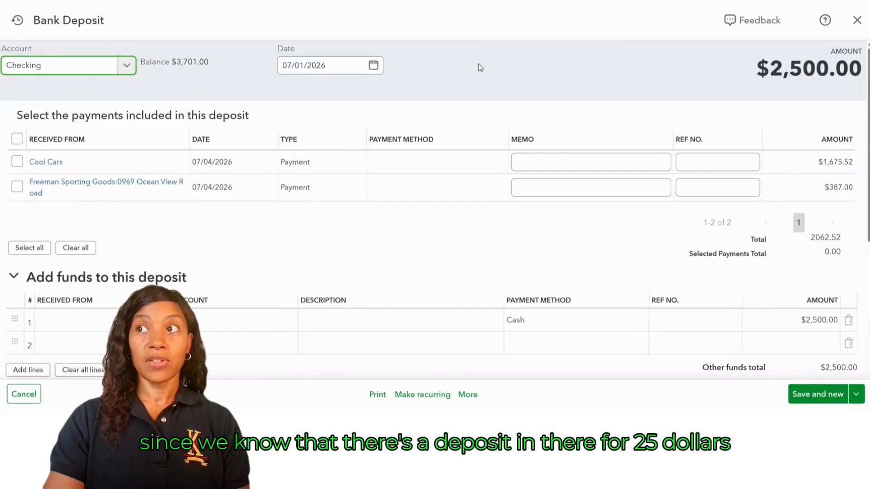
scroll(502, 89, down, 5)
scroll(501, 83, up, 2)
scroll(501, 83, up, 2)
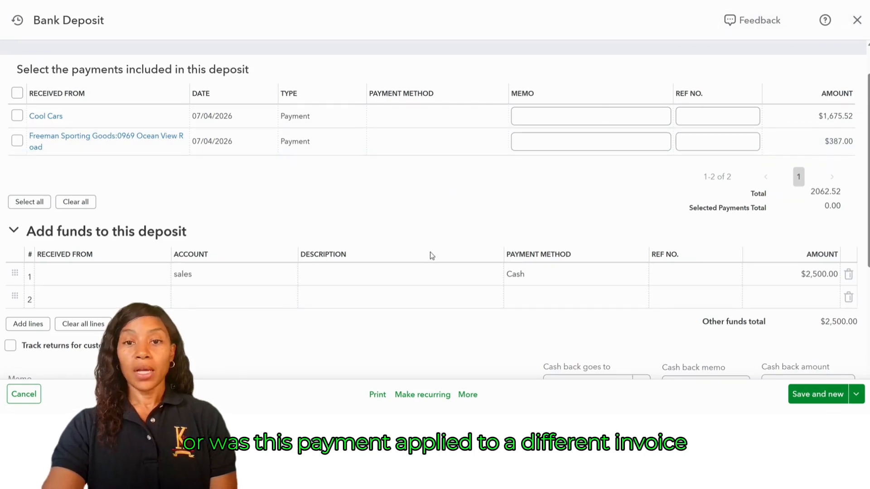
click(856, 20)
Search for "Invoice 100" and look through the reference numbers in the full transaction results
click(335, 18)
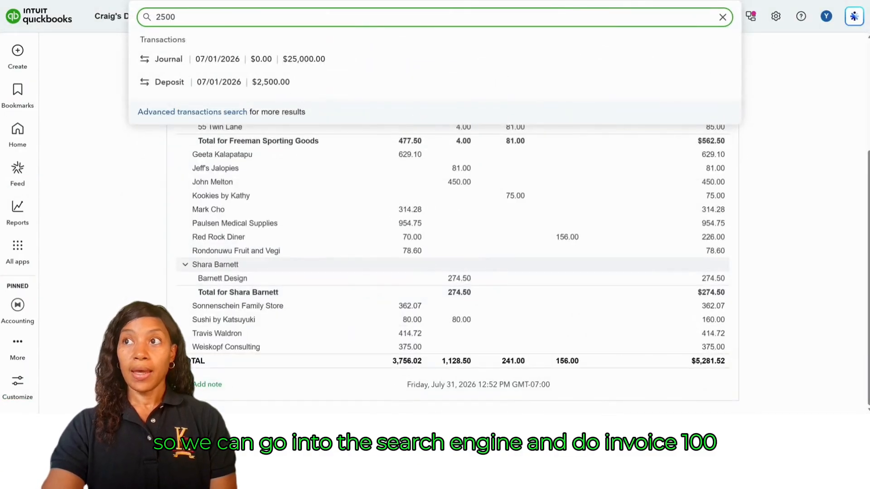
drag(177, 17, 148, 19)
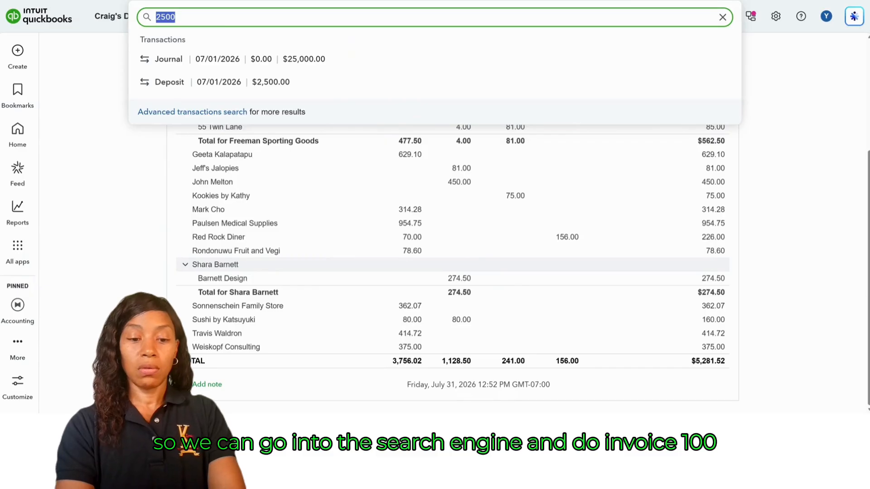
text(Invoice)
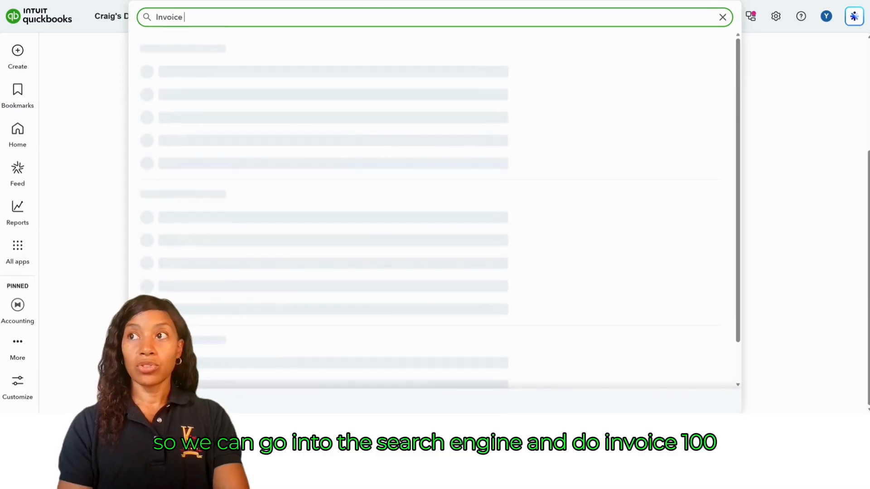
text( 100)
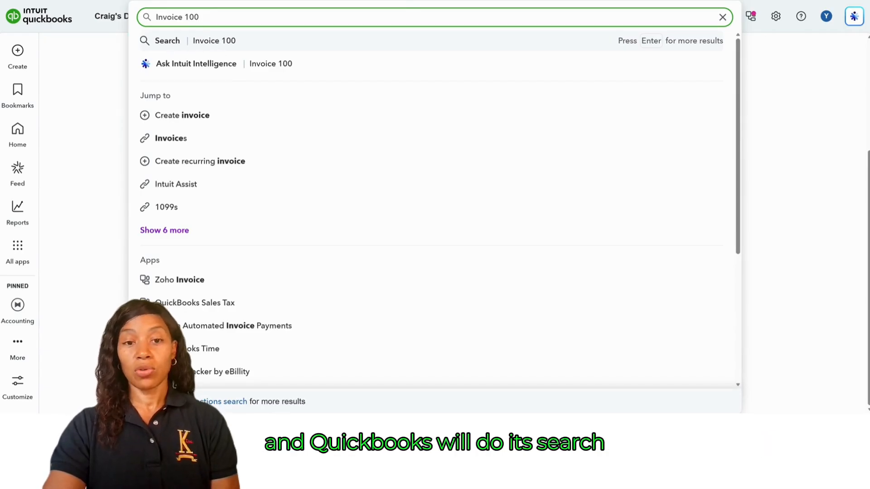
click(215, 42)
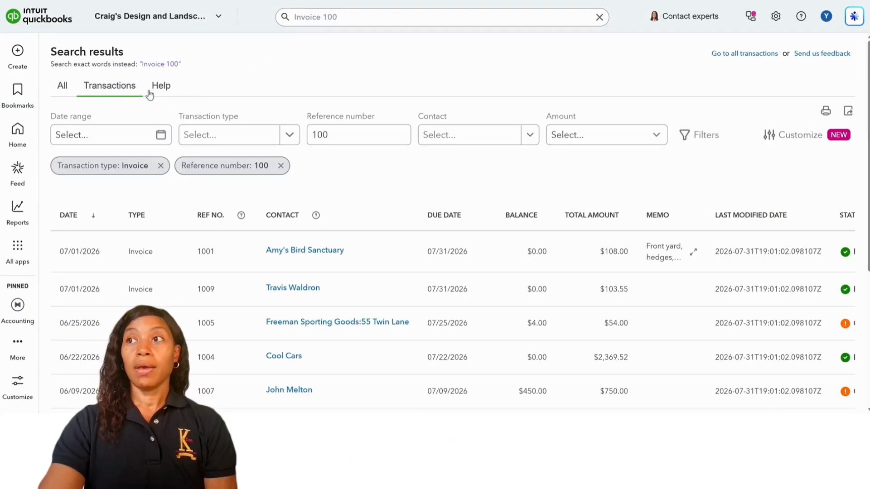
scroll(266, 109, down, 1)
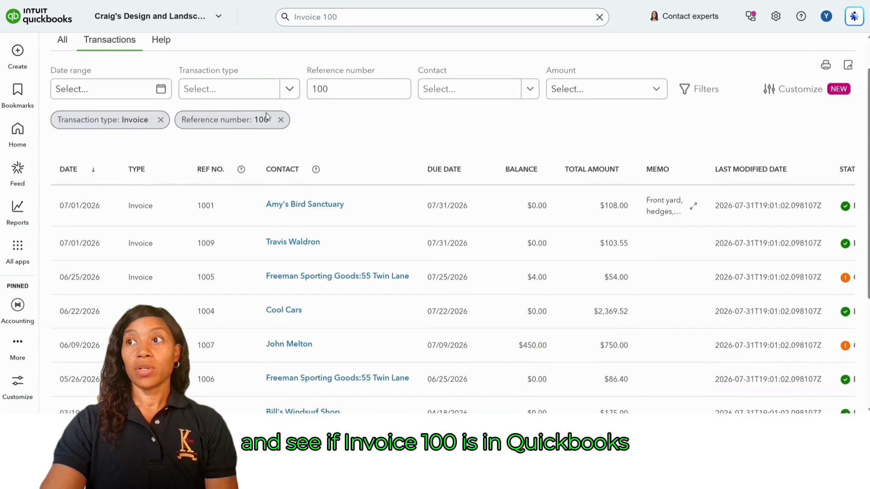
scroll(297, 133, down, 1)
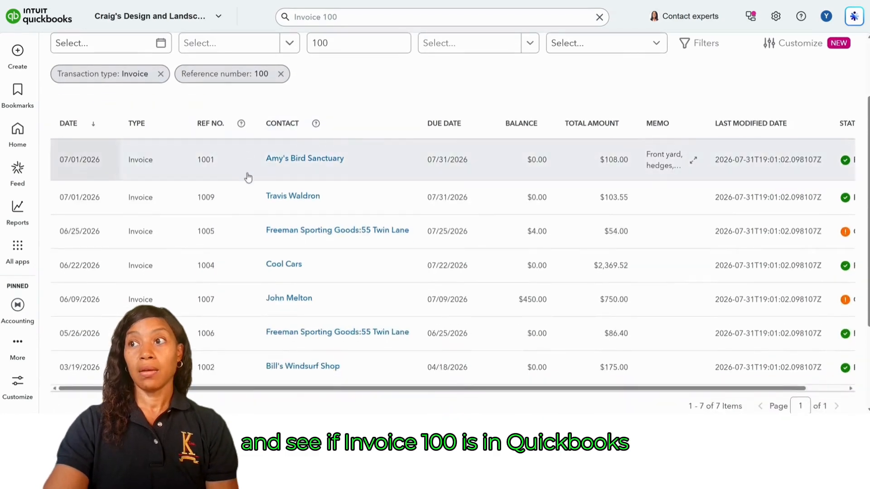
scroll(231, 345, down, 1)
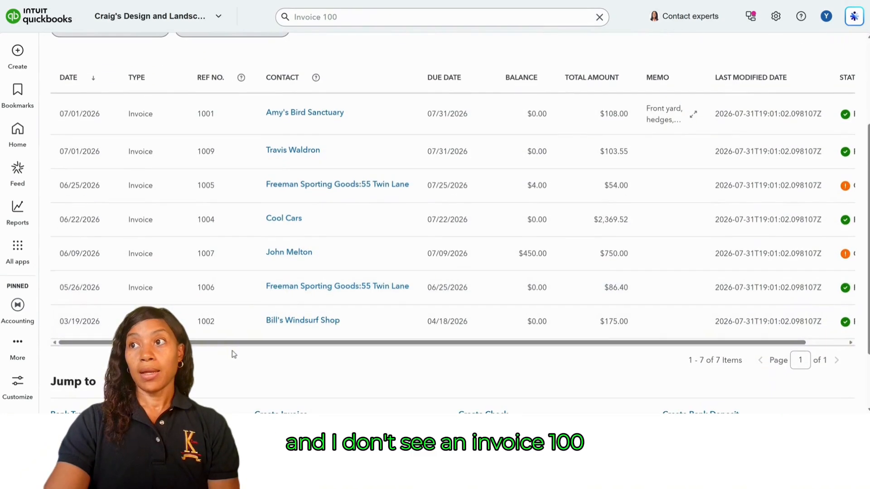
scroll(235, 334, up, 3)
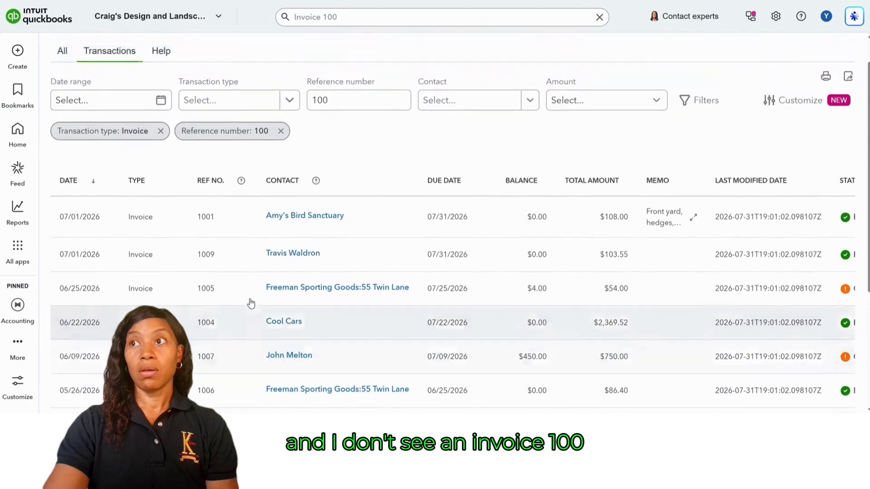
Ask Intuit Intelligence to look up Invoice 100, read its answer, and return to the search results
click(324, 17)
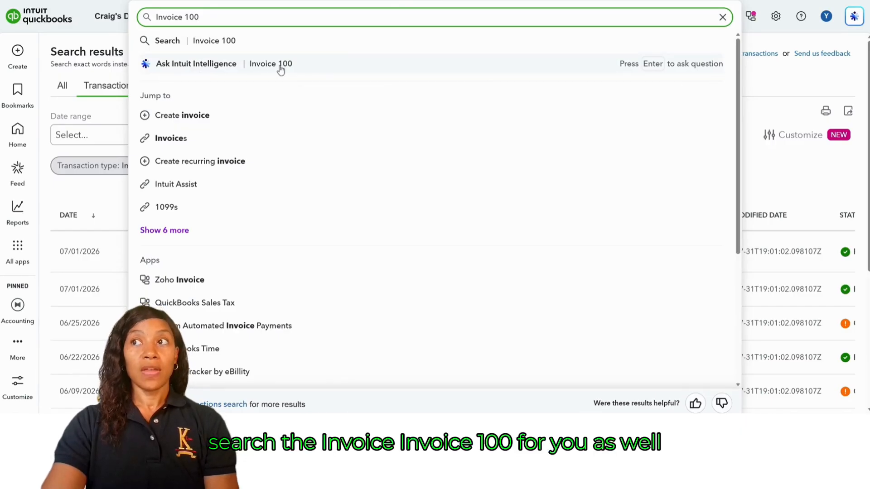
click(231, 64)
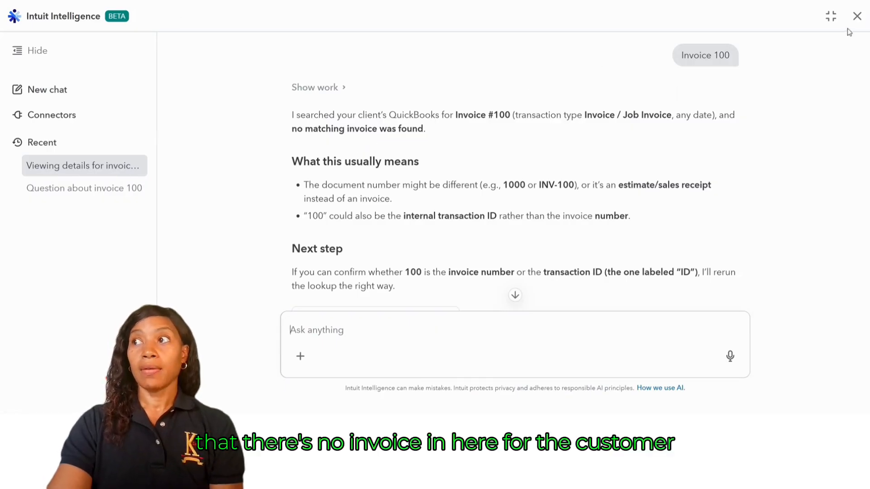
click(856, 17)
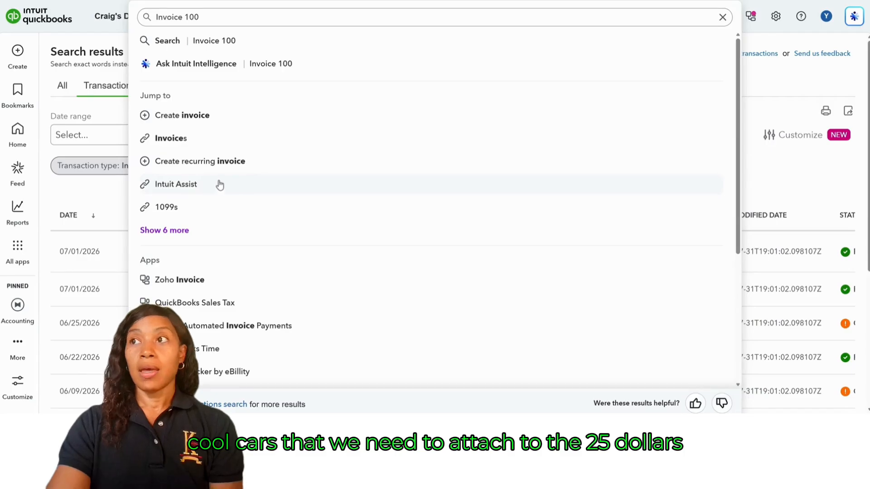
click(752, 35)
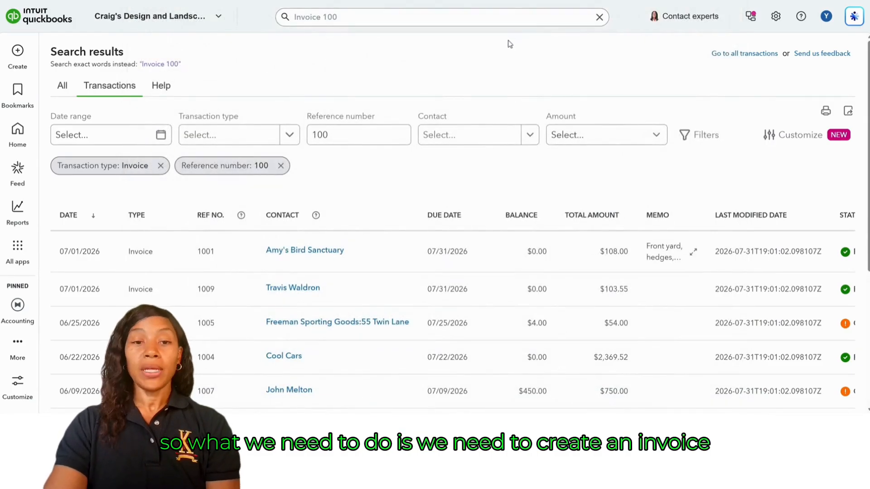
Open the Invoices list under Sales & Get Paid and look through it for Invoice 100
click(18, 249)
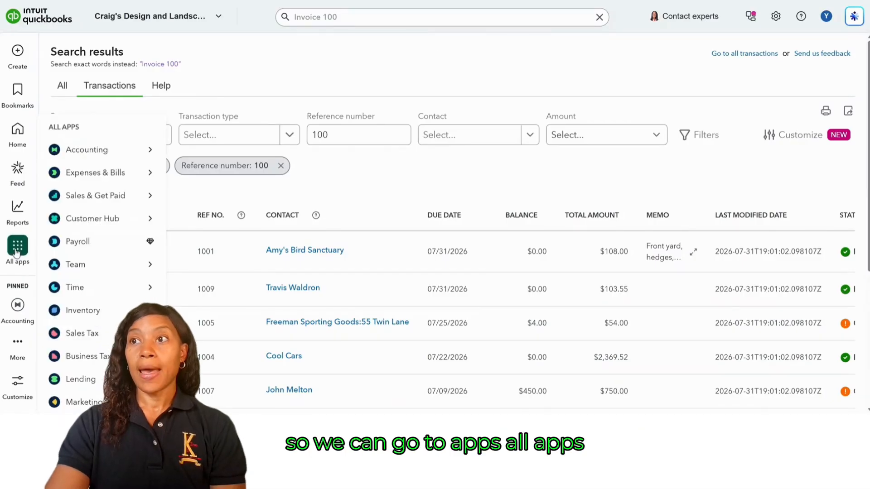
mouse_move(98, 203)
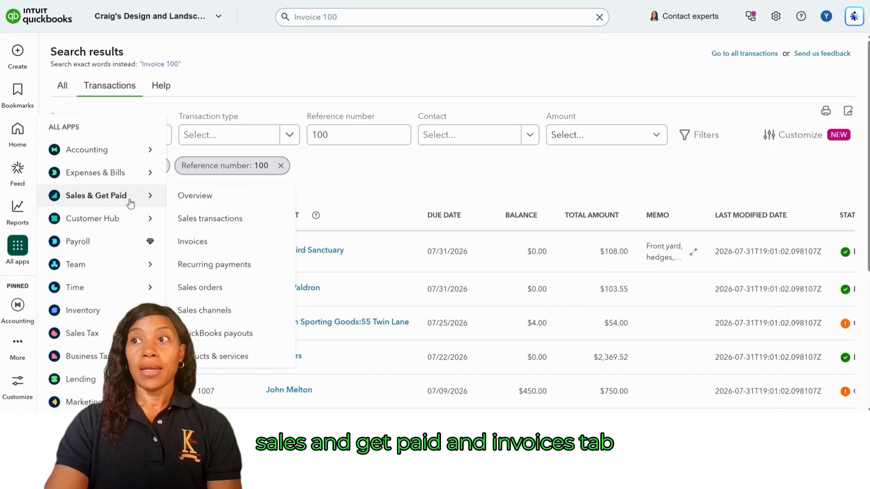
click(199, 244)
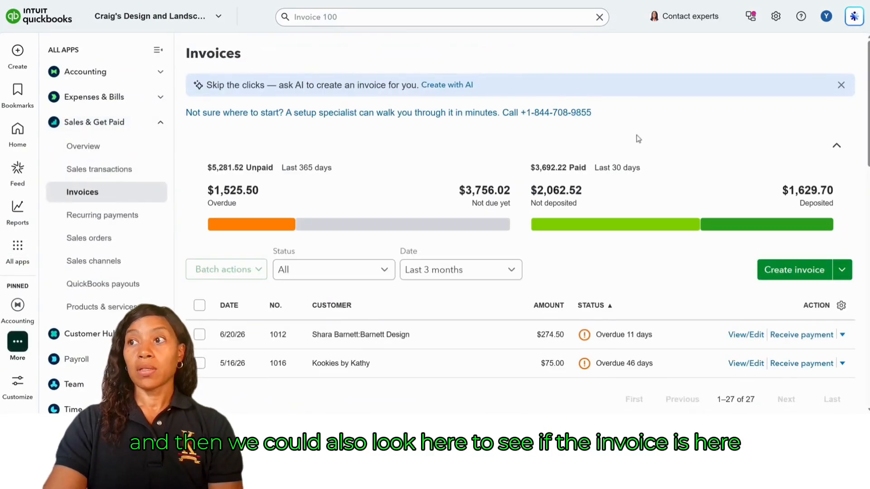
scroll(638, 139, down, 7)
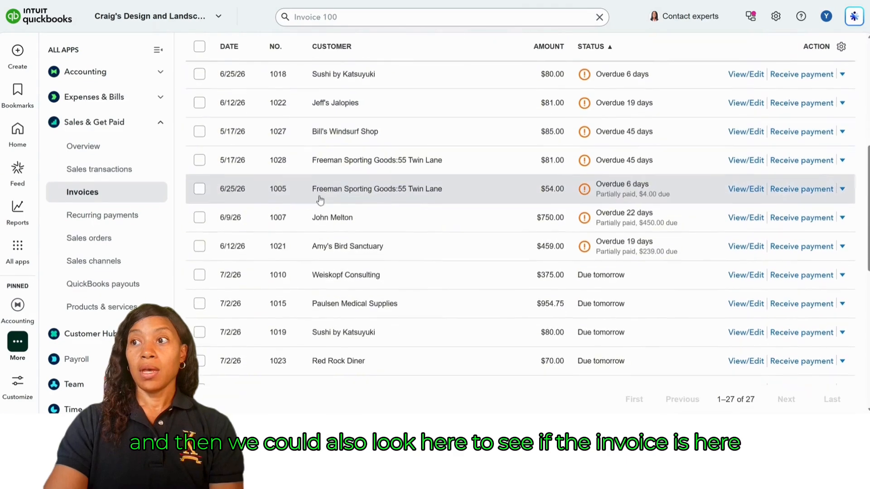
scroll(321, 200, down, 7)
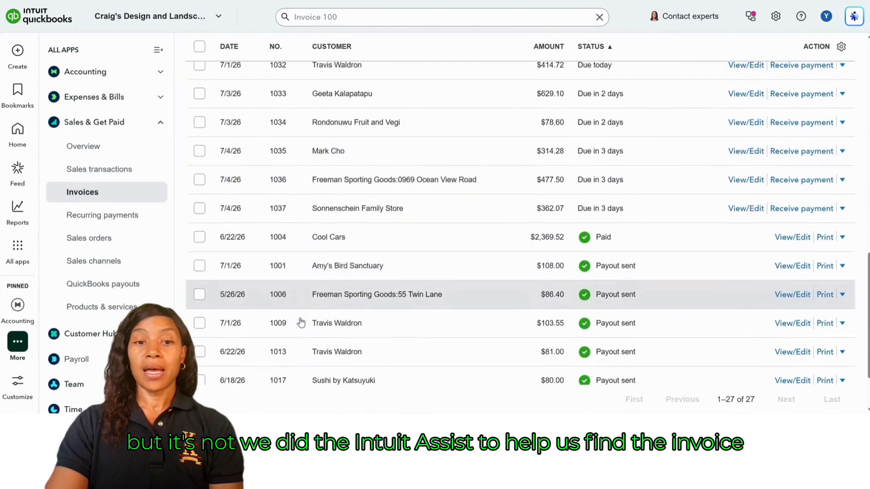
Check the remaining entries in the invoice list for Invoice 100 and return to the start of the list
scroll(303, 327, down, 3)
scroll(310, 342, up, 12)
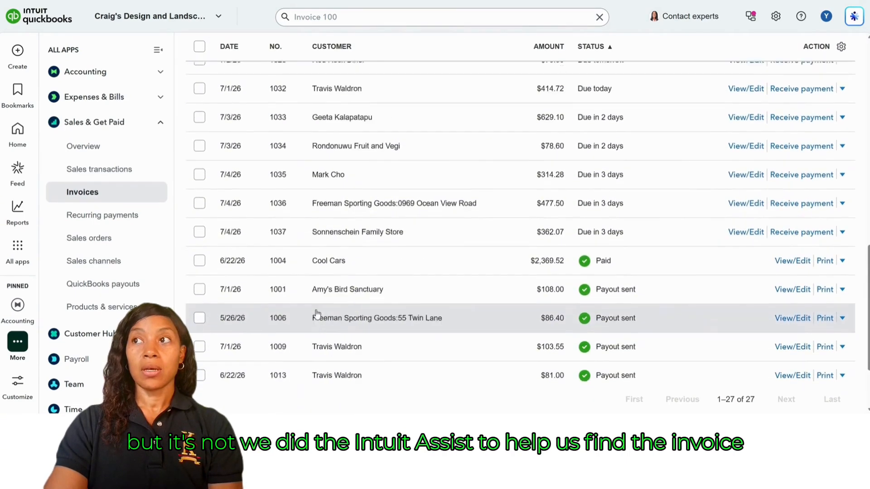
scroll(333, 248, up, 6)
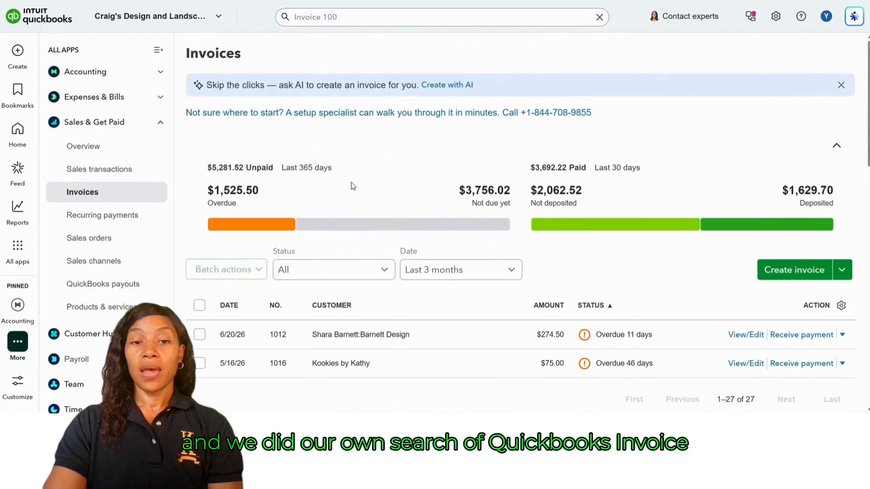
click(385, 18)
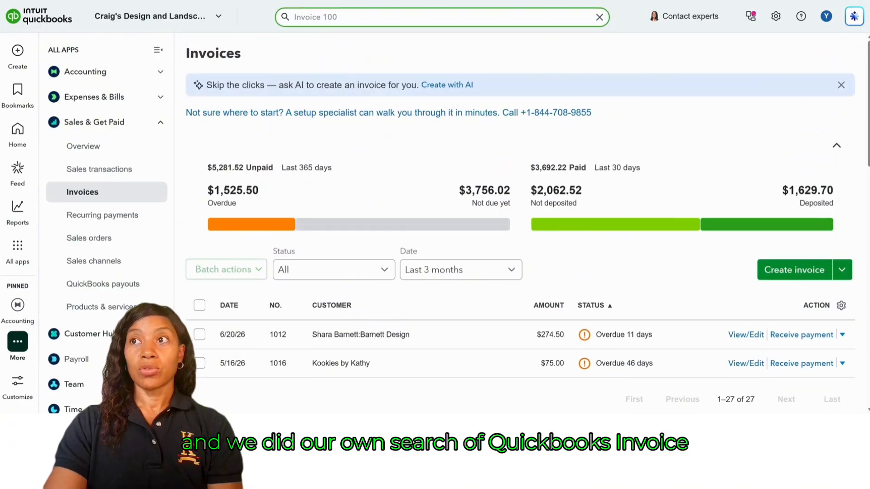
click(300, 46)
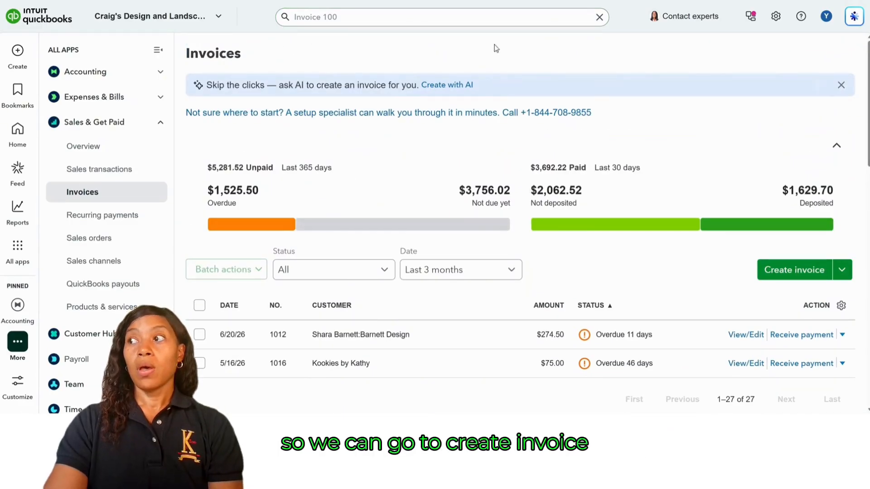
Start a new blank invoice and review its customer, date, product or service, payment, notes and totals fields
click(794, 270)
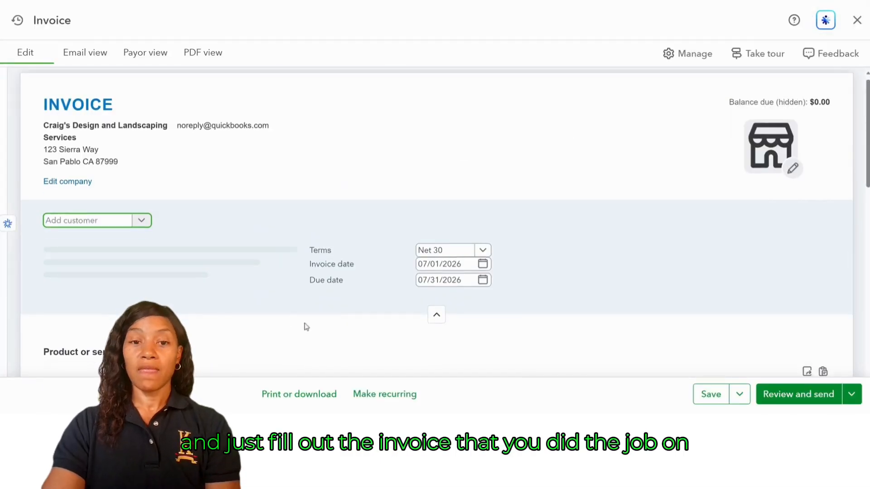
scroll(308, 326, down, 4)
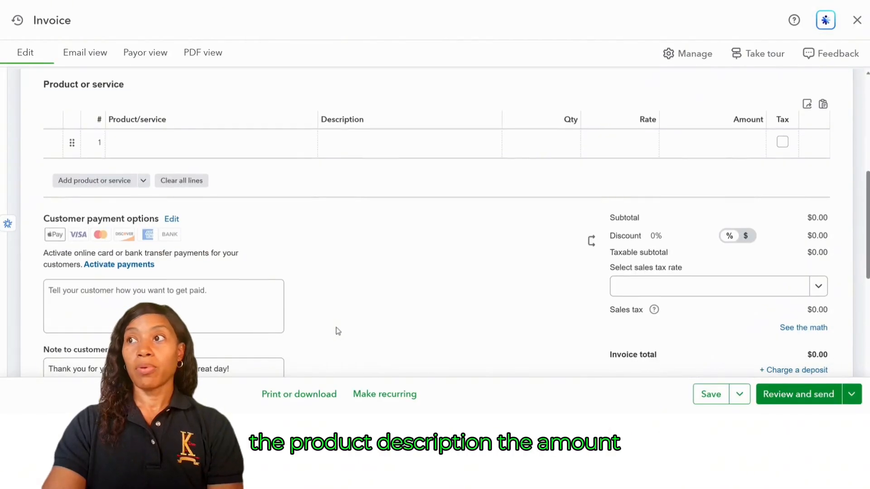
scroll(336, 330, down, 2)
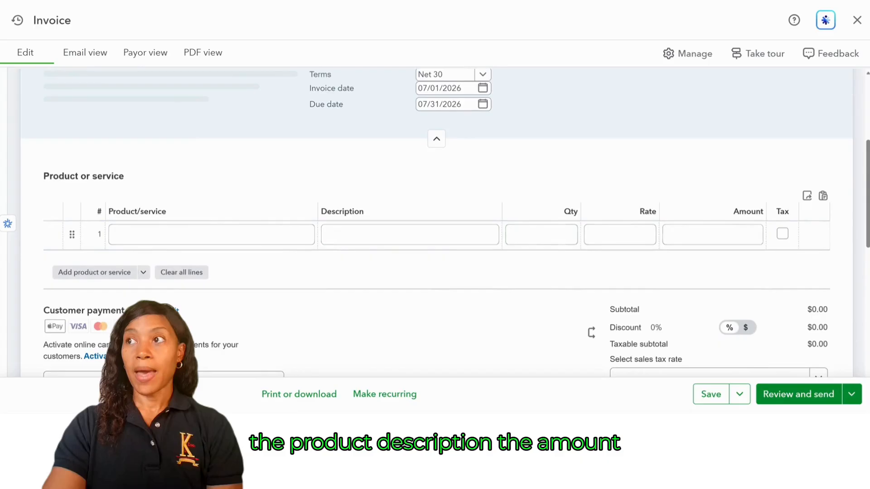
scroll(303, 232, up, 3)
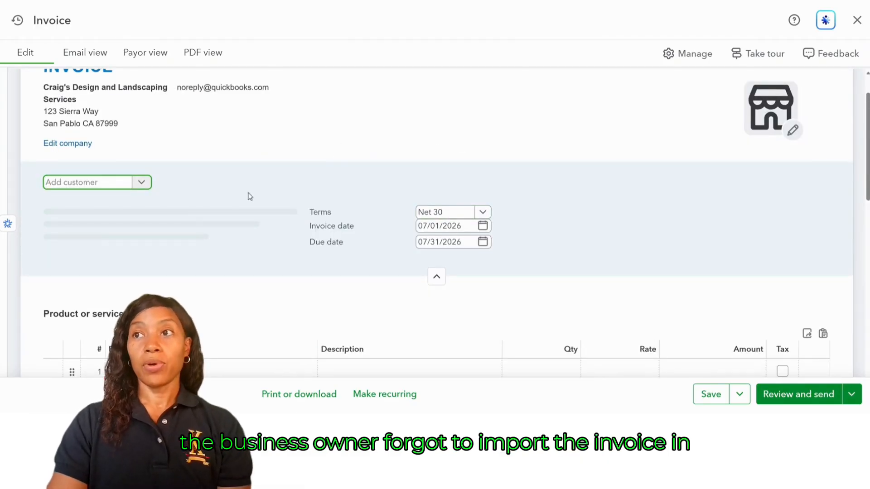
scroll(499, 252, down, 7)
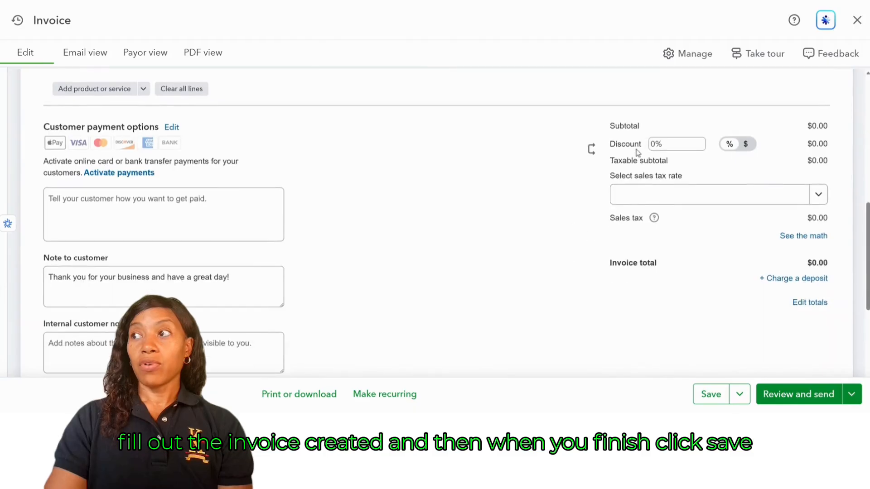
scroll(390, 291, down, 3)
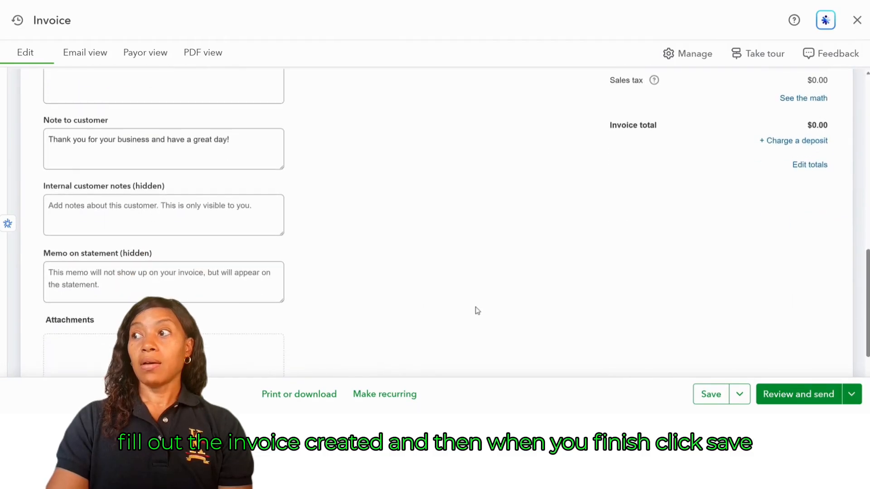
scroll(590, 286, up, 4)
scroll(590, 286, up, 1)
scroll(725, 300, down, 2)
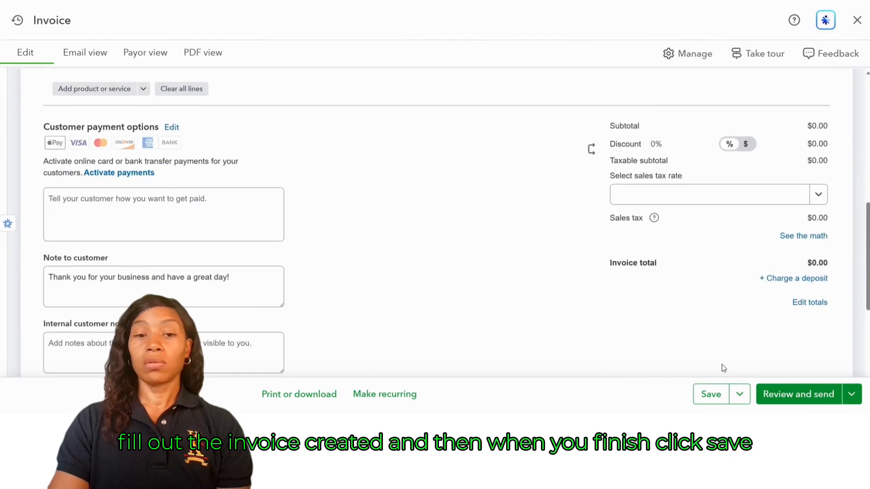
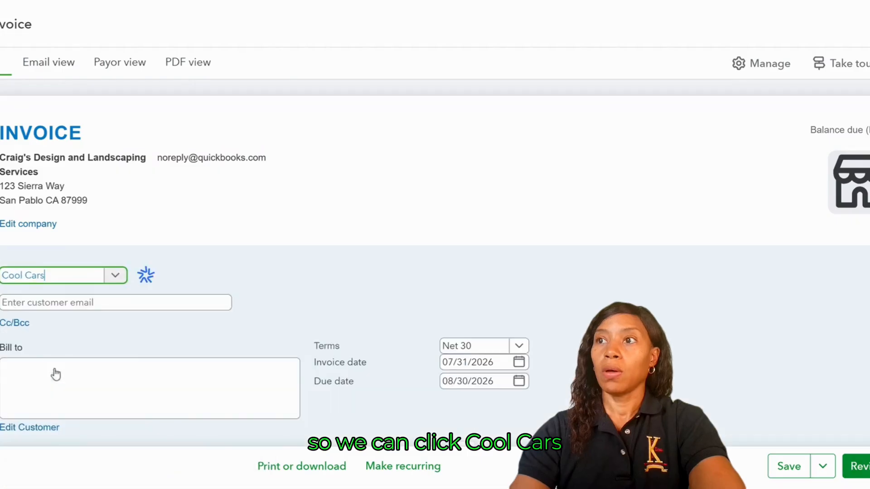
Add the Concrete product for fountain installation to the first line of the Cool Cars invoice
scroll(303, 202, down, 2)
scroll(306, 204, down, 1)
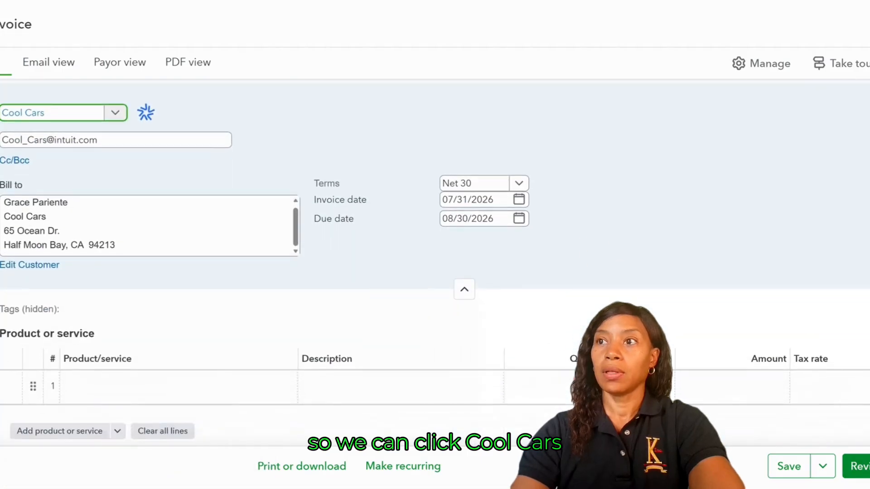
click(181, 387)
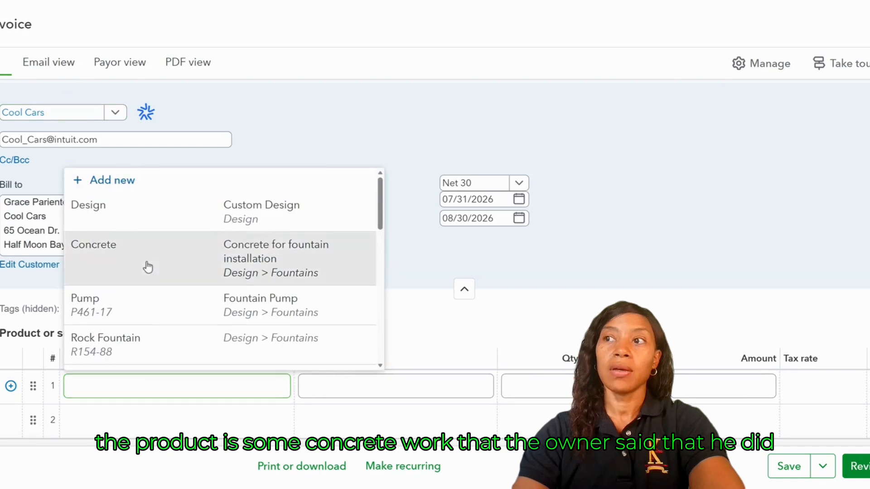
click(145, 270)
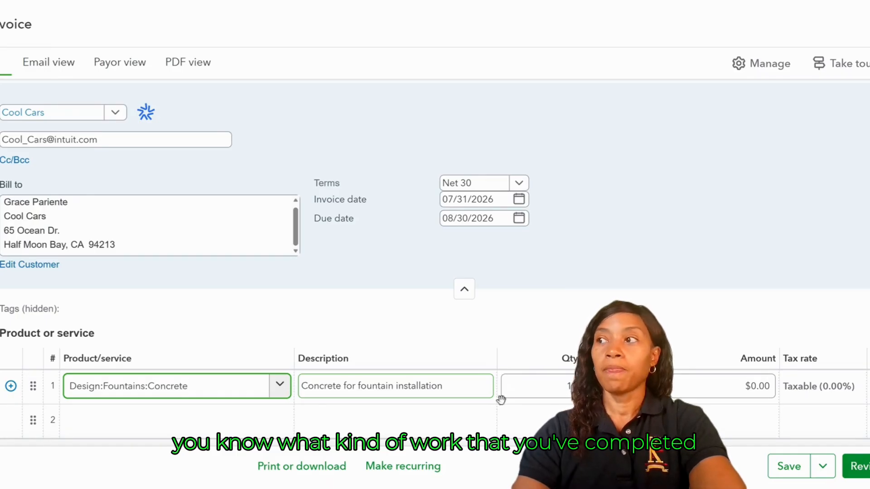
Set the Concrete line's amount to $2,500.00, make the line nontaxable, and check the invoice totals
click(749, 386)
text(25)
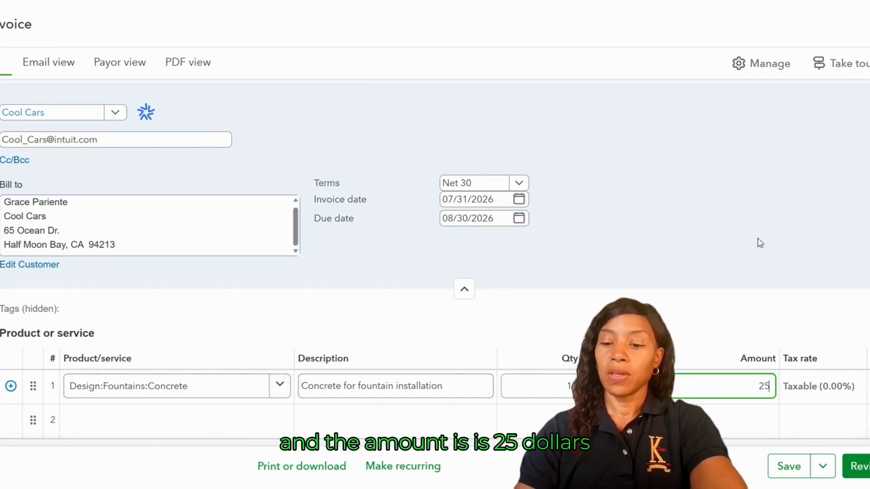
click(814, 323)
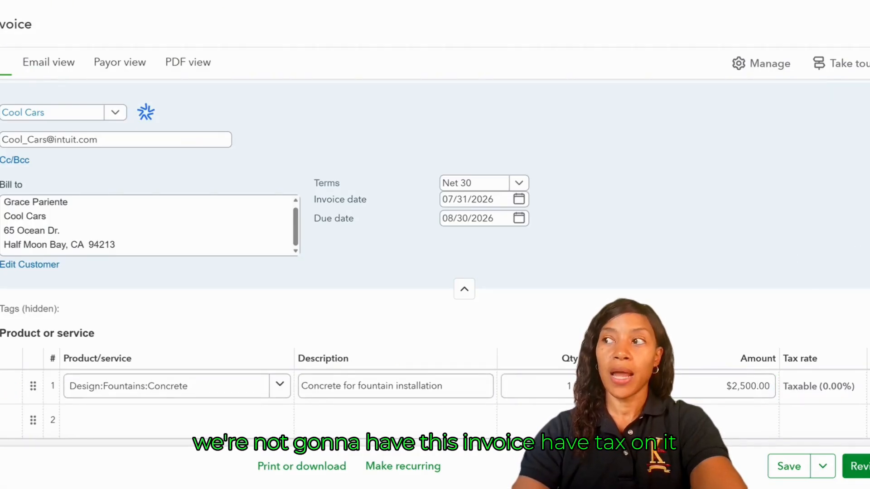
click(868, 386)
scroll(818, 269, down, 3)
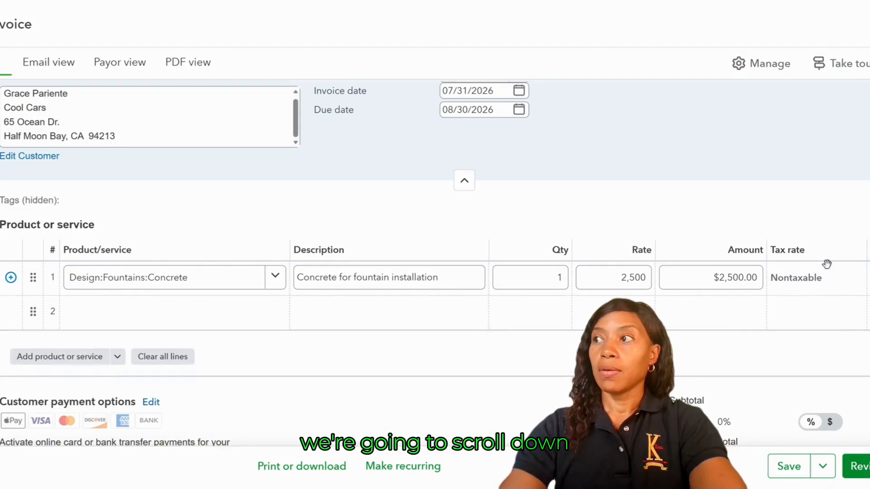
scroll(827, 264, down, 7)
Set the invoice date to 07/01/2026
scroll(609, 254, up, 11)
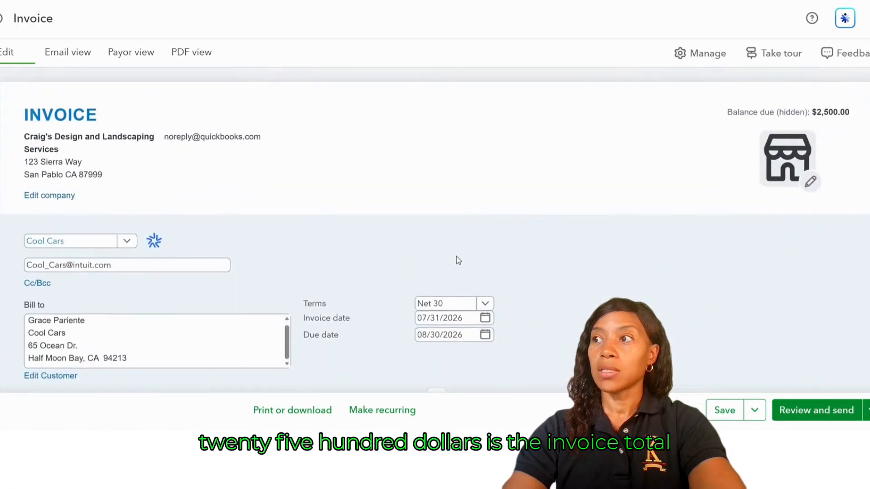
click(484, 305)
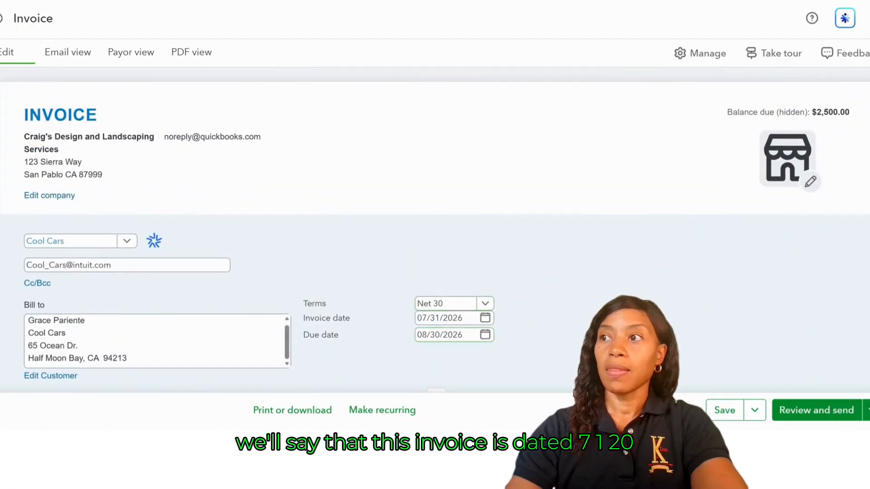
key(Tab)
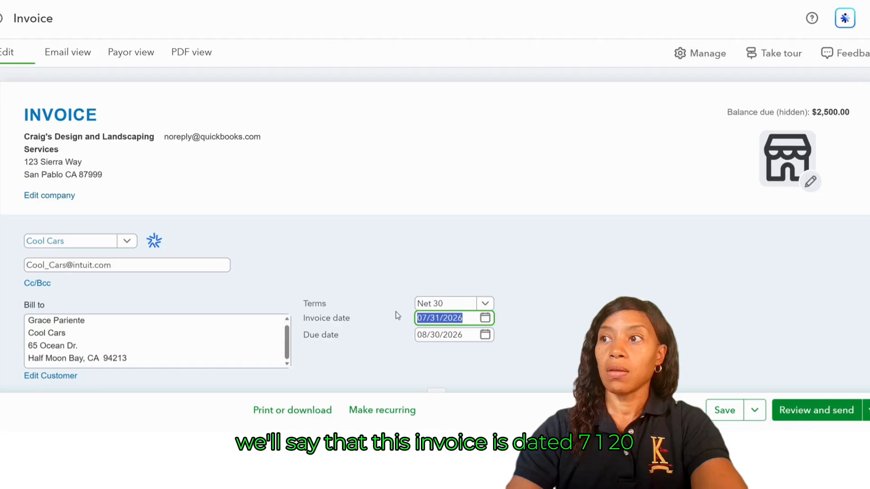
text(07012026)
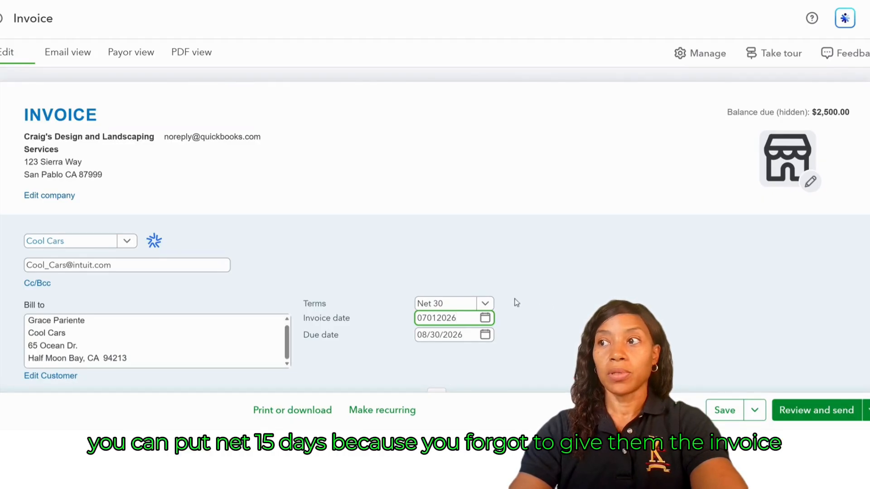
Set the payment terms to Due on receipt and save the invoice
click(485, 303)
click(457, 368)
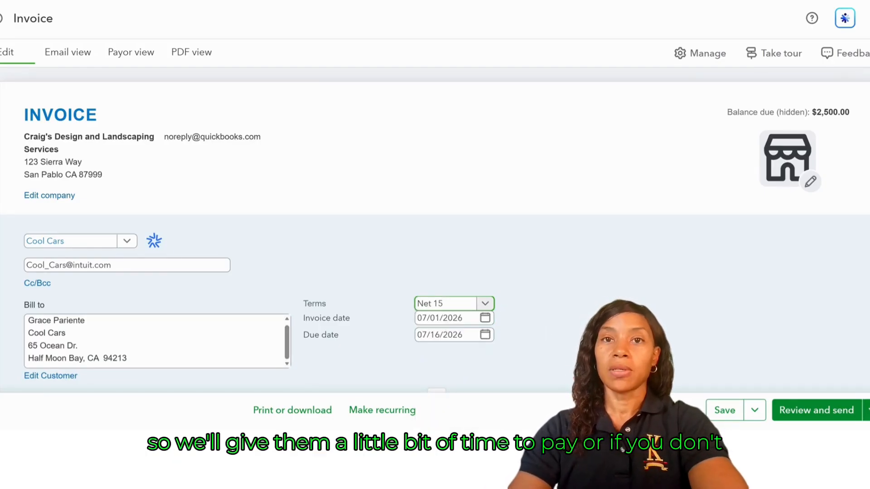
click(485, 304)
click(456, 324)
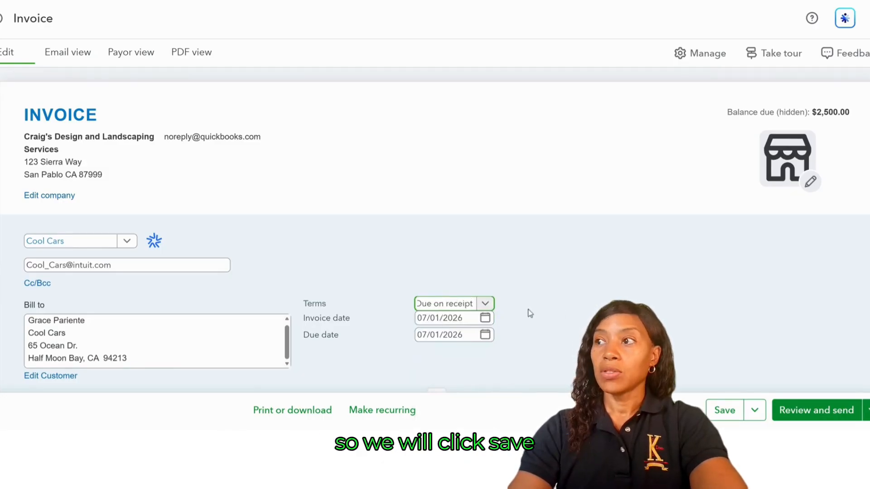
scroll(435, 295, down, 7)
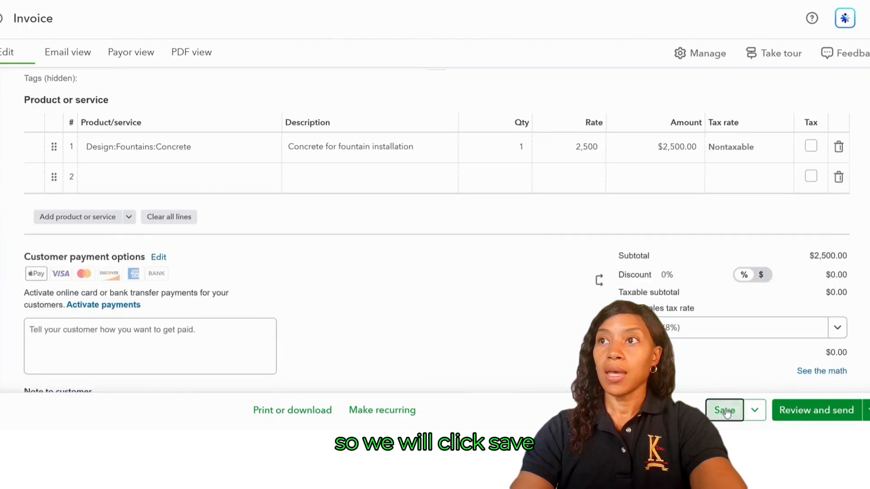
click(725, 410)
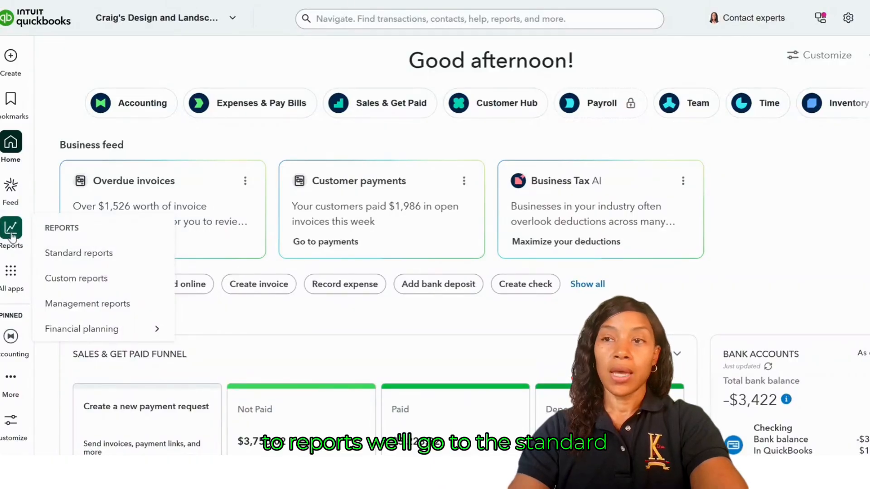
Open the accounts receivable aging report from the standard reports and drill down to Cool Cars' Invoice 1038
click(68, 254)
click(266, 129)
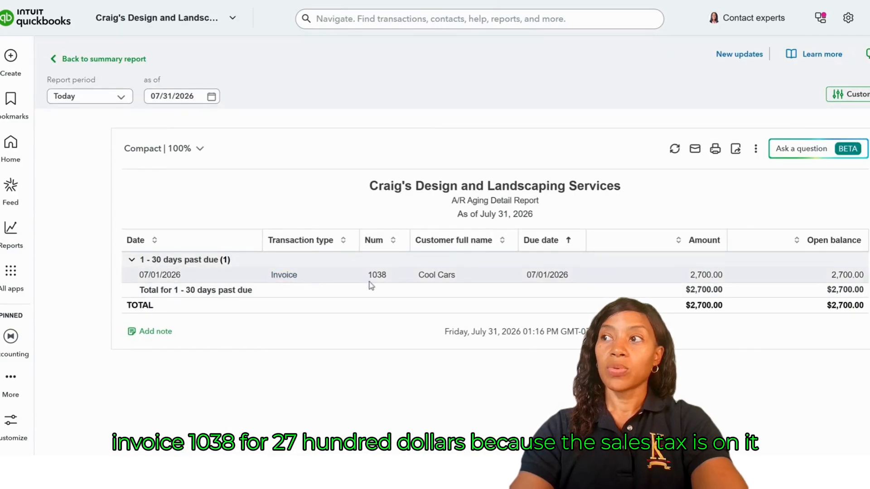
click(282, 276)
Remove the sales tax from the Concrete line of Invoice 1038
scroll(787, 245, down, 5)
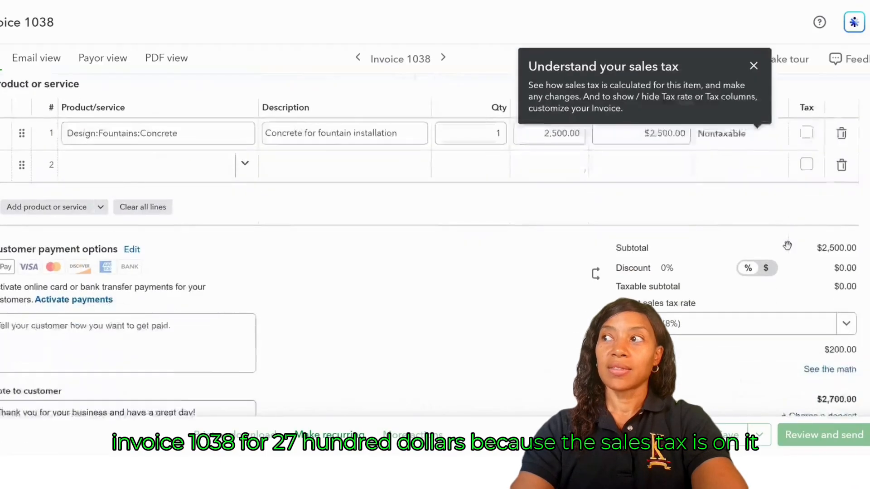
scroll(809, 218, up, 1)
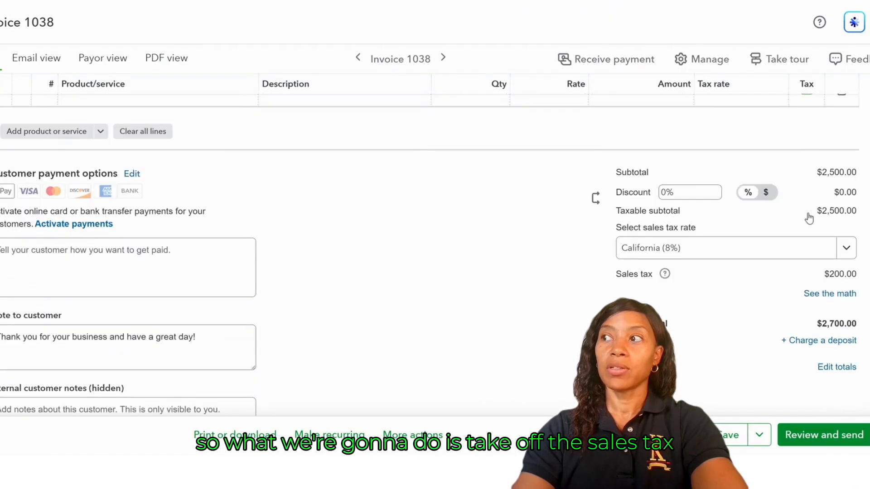
scroll(808, 217, up, 2)
click(807, 161)
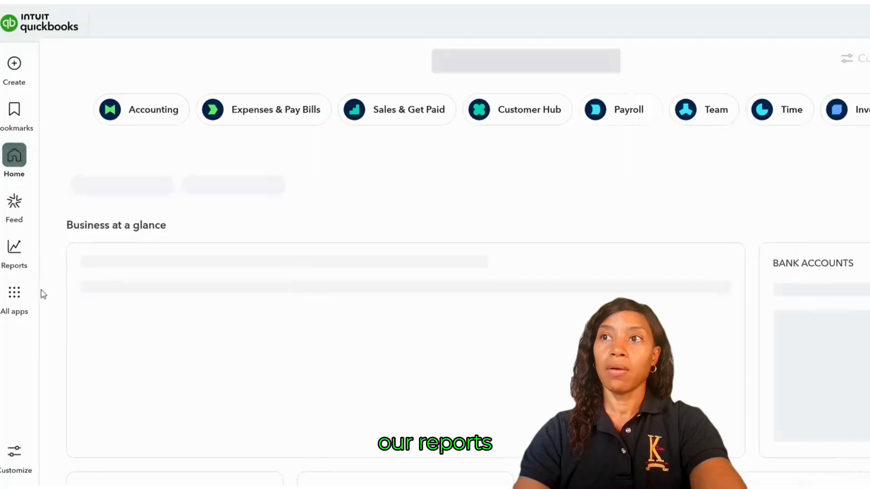
Open the A/R Aging Summary report from the standard reports and review the customers' open balances
mouse_move(13, 256)
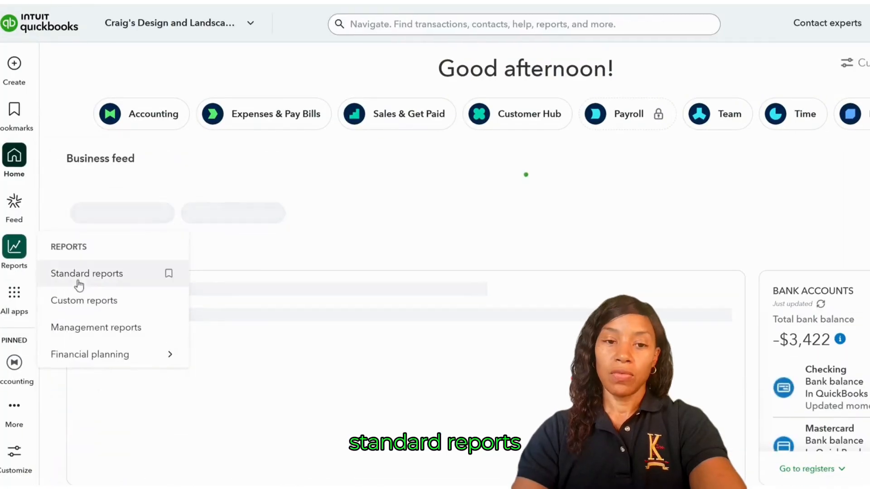
click(83, 274)
click(296, 141)
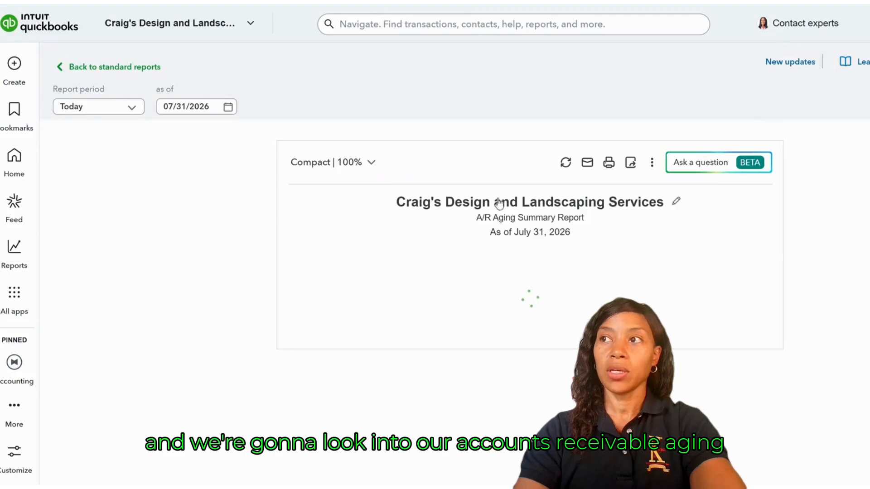
scroll(480, 204, down, 1)
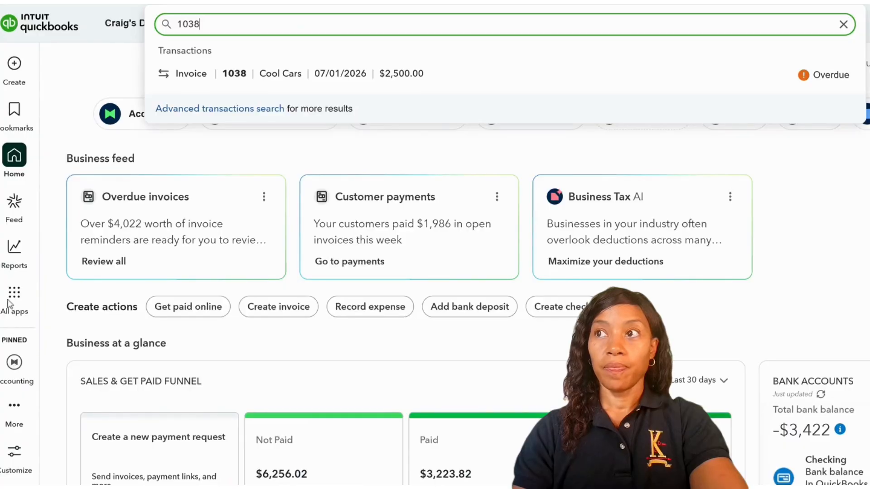
Open the Invoices list under Sales & Get Paid and locate Cool Cars' Invoice 1038
click(14, 293)
mouse_move(143, 243)
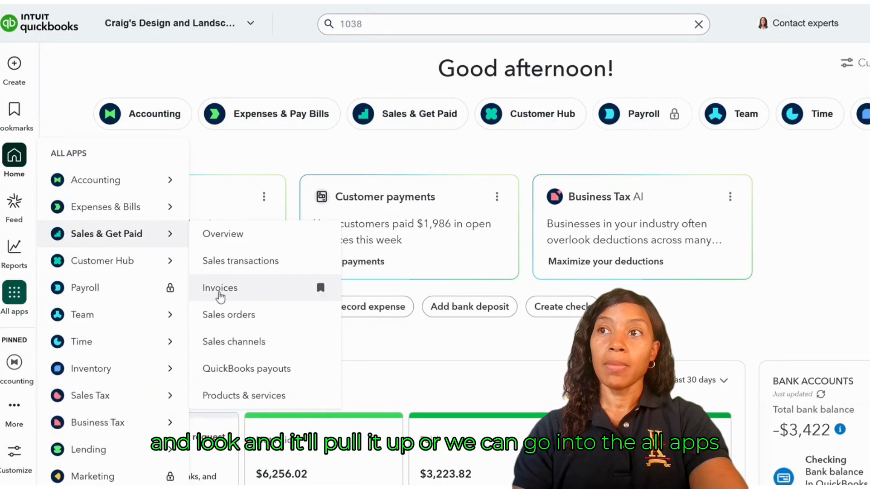
click(220, 290)
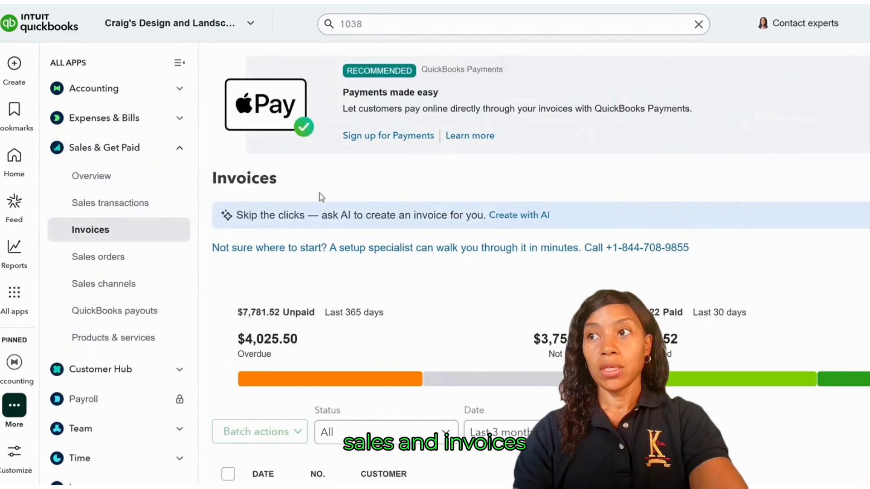
scroll(345, 252, down, 2)
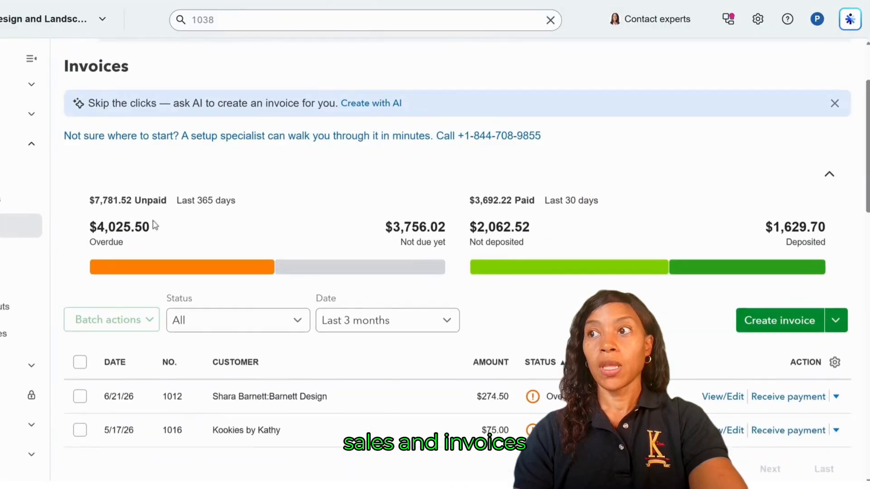
scroll(238, 245, down, 4)
scroll(234, 268, down, 3)
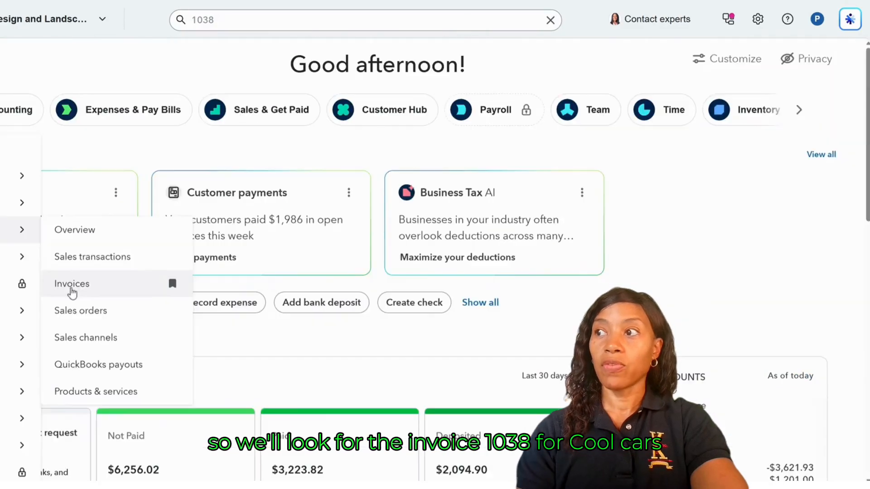
click(72, 285)
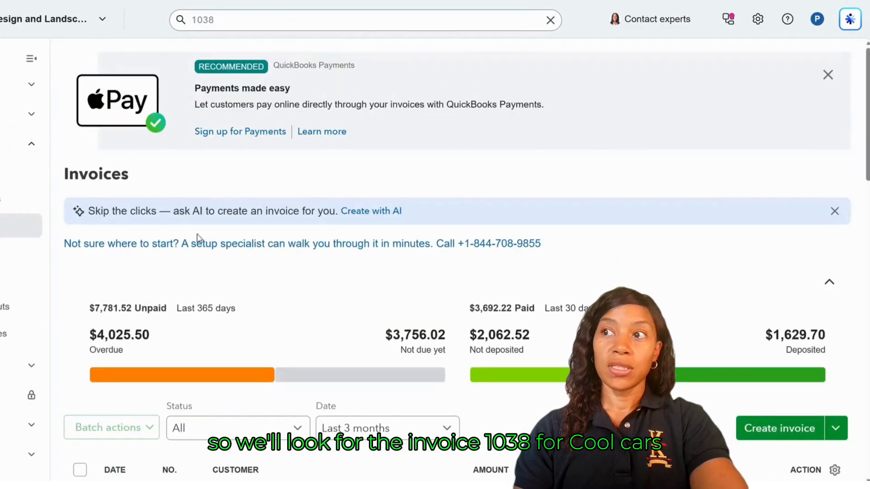
scroll(195, 233, down, 4)
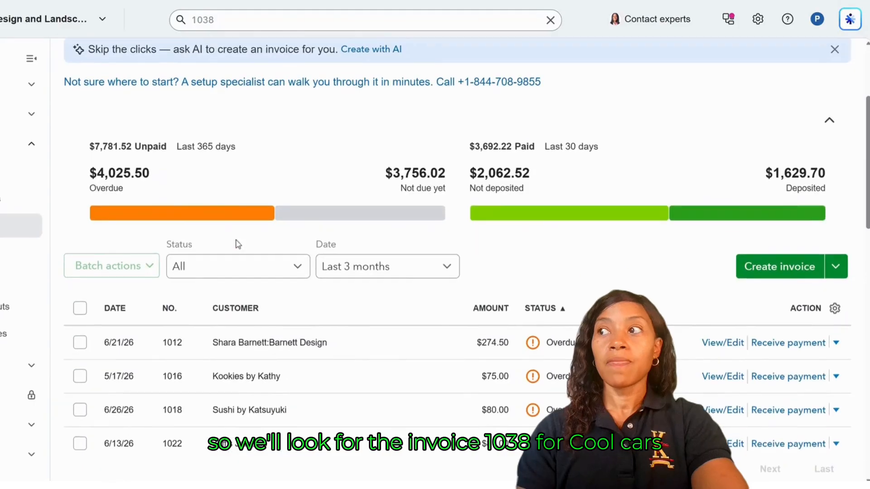
scroll(245, 255, down, 5)
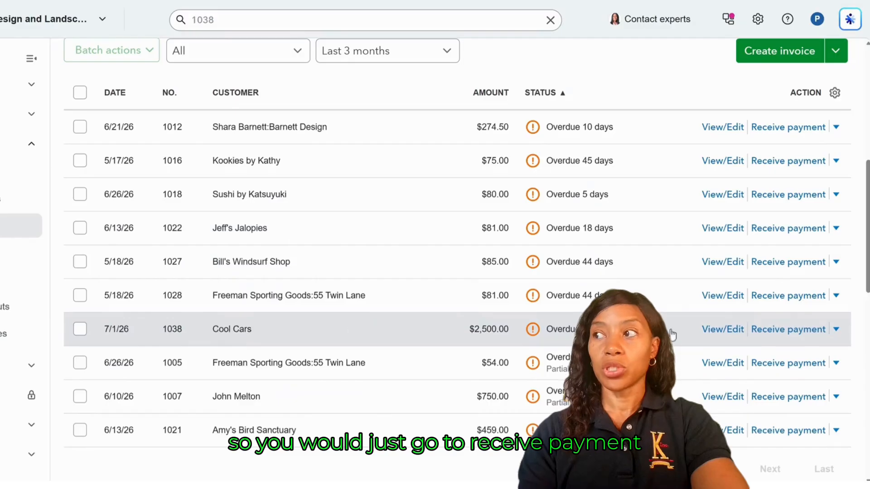
Receive a $2,500.00 payment from Cool Cars, apply it to Invoice 1038, and record it
click(810, 339)
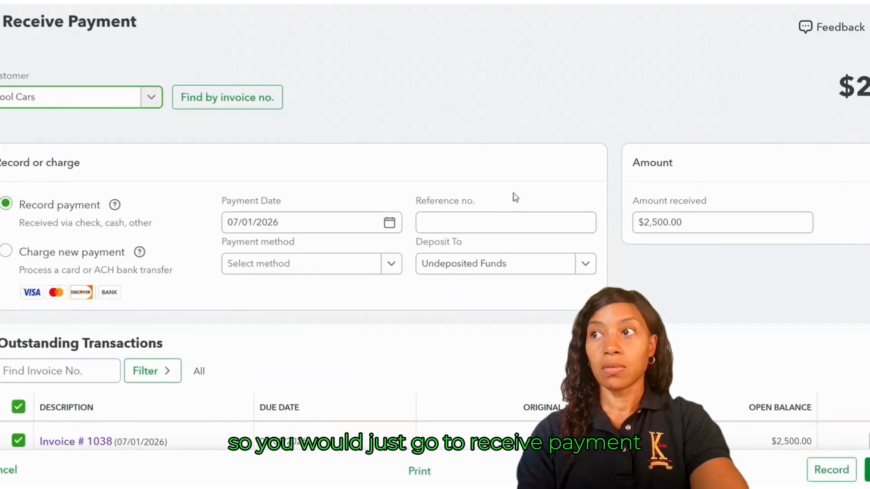
scroll(384, 169, down, 2)
scroll(384, 169, down, 1)
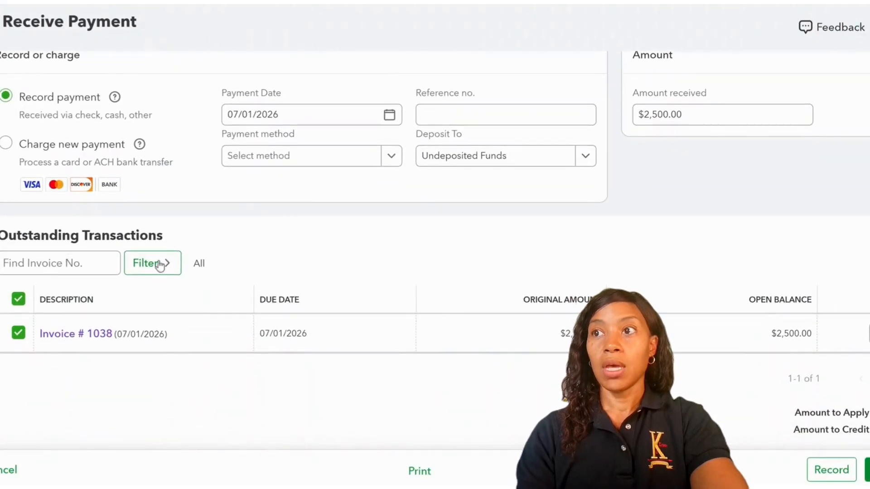
click(18, 334)
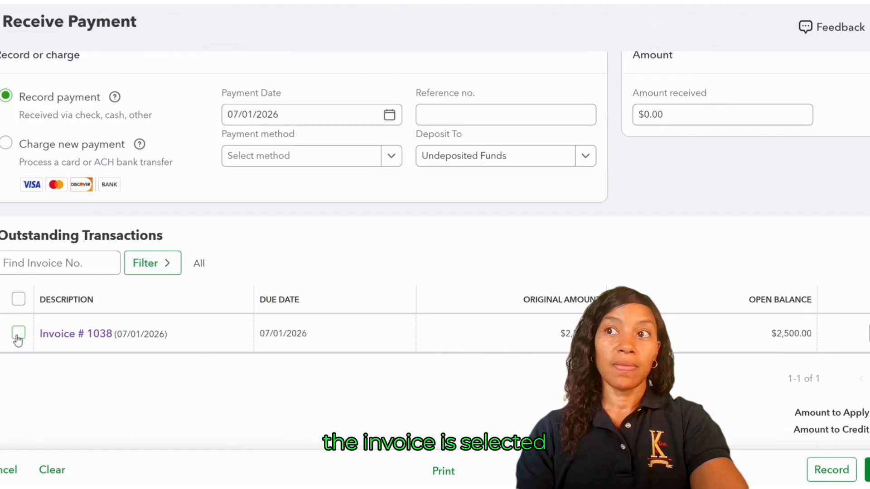
click(18, 335)
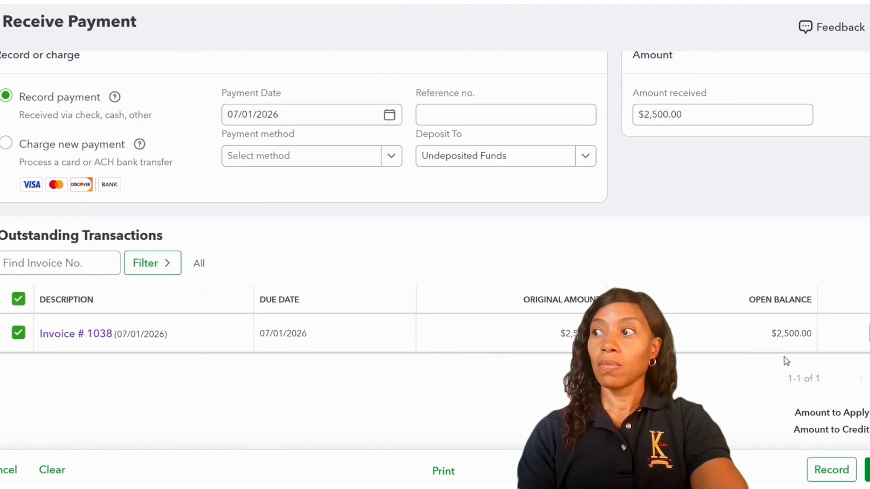
scroll(770, 355, down, 3)
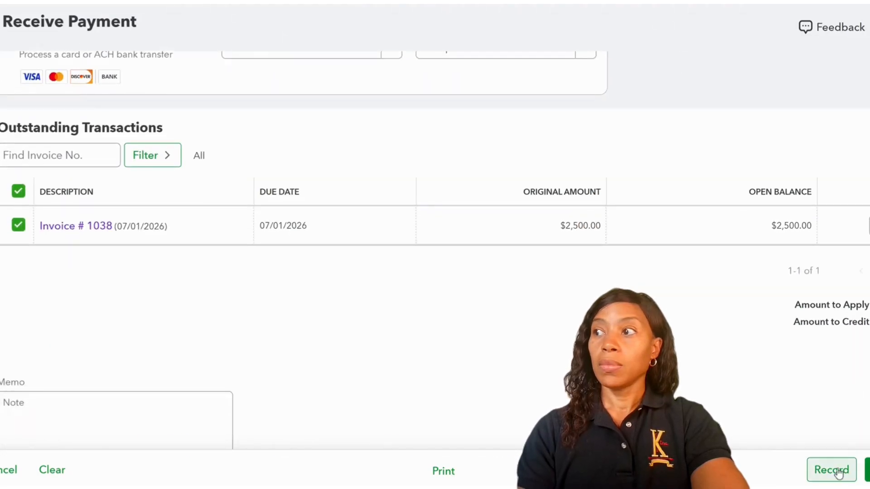
scroll(442, 382, up, 4)
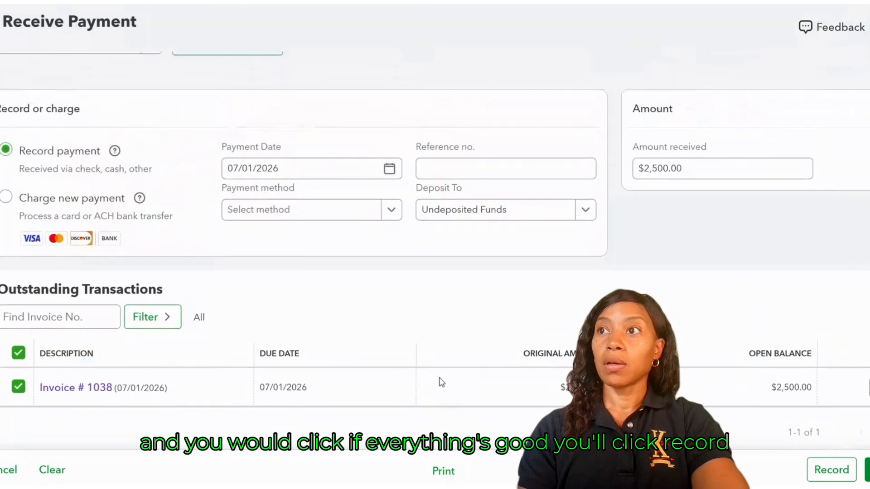
scroll(442, 382, down, 4)
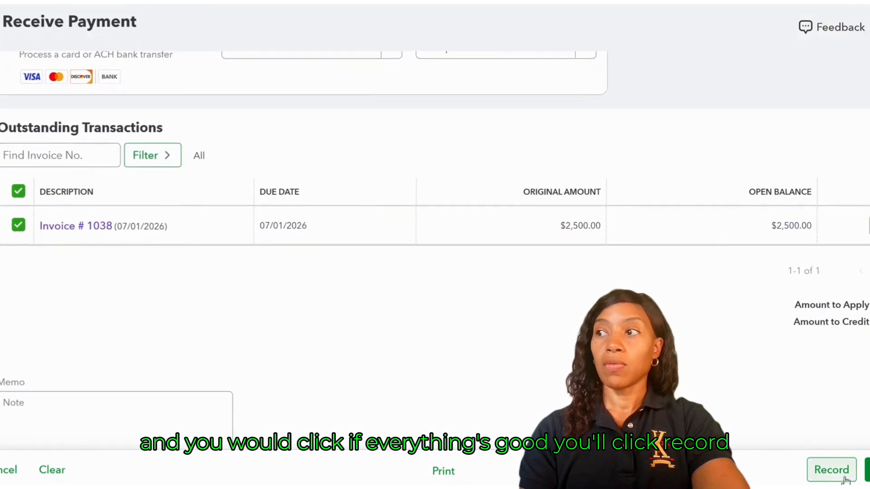
click(831, 470)
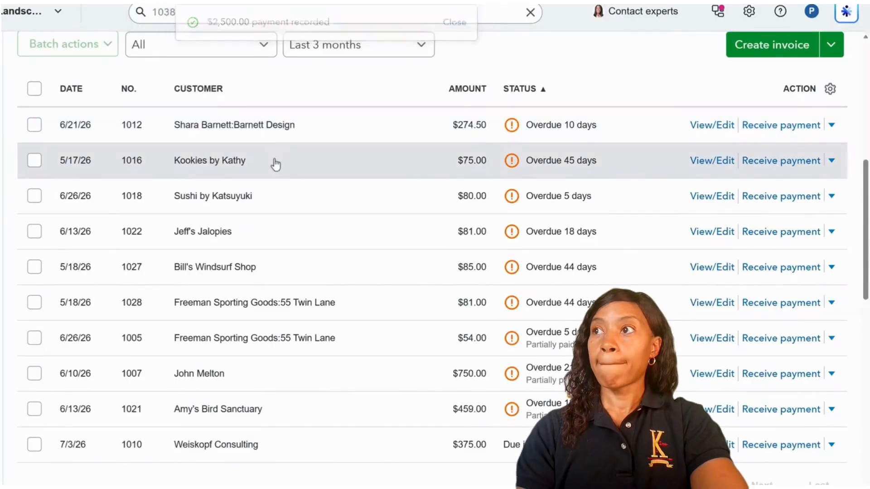
Find Cool Cars' Invoice 1038 in the invoice list and open its details to review the invoice activity
scroll(274, 163, down, 5)
scroll(284, 267, down, 5)
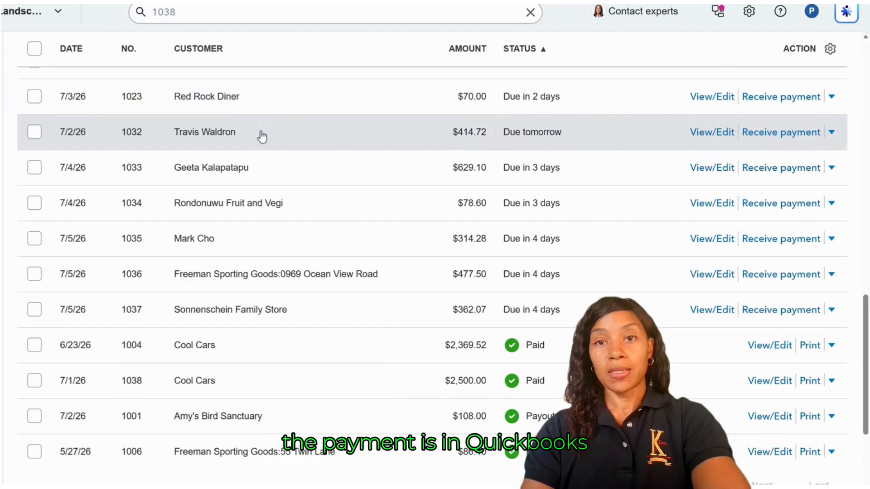
scroll(263, 131, down, 4)
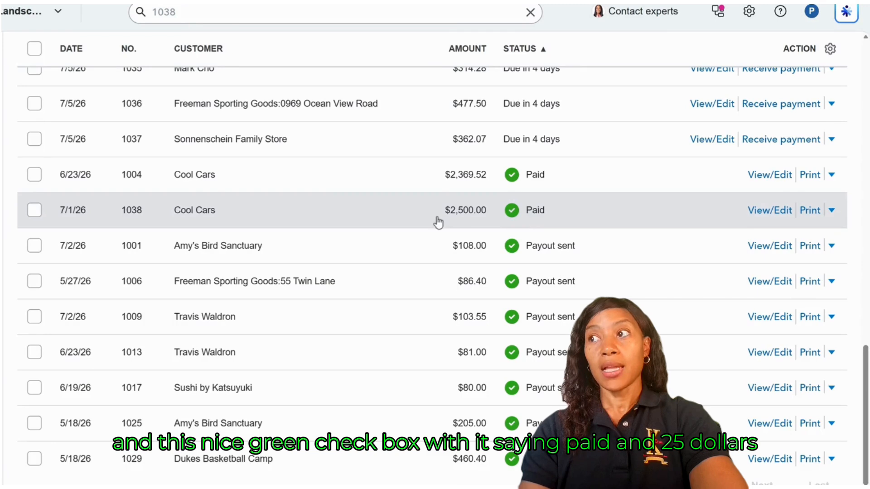
click(458, 219)
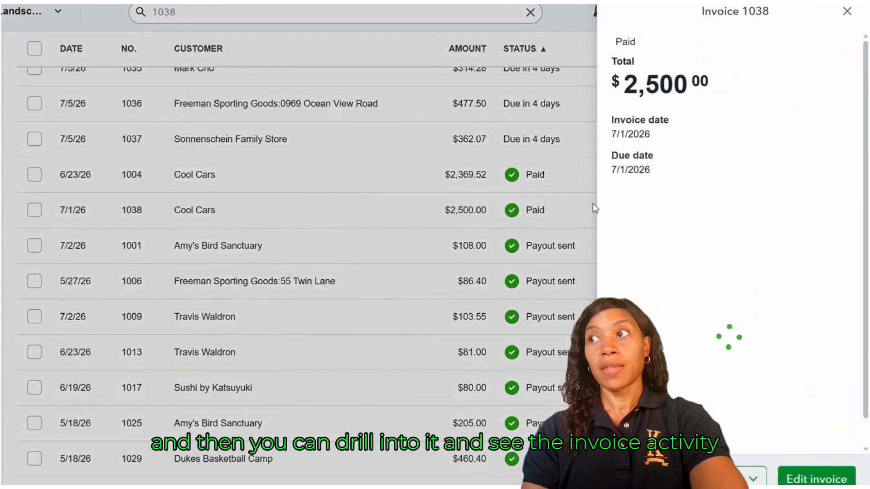
scroll(680, 110, down, 1)
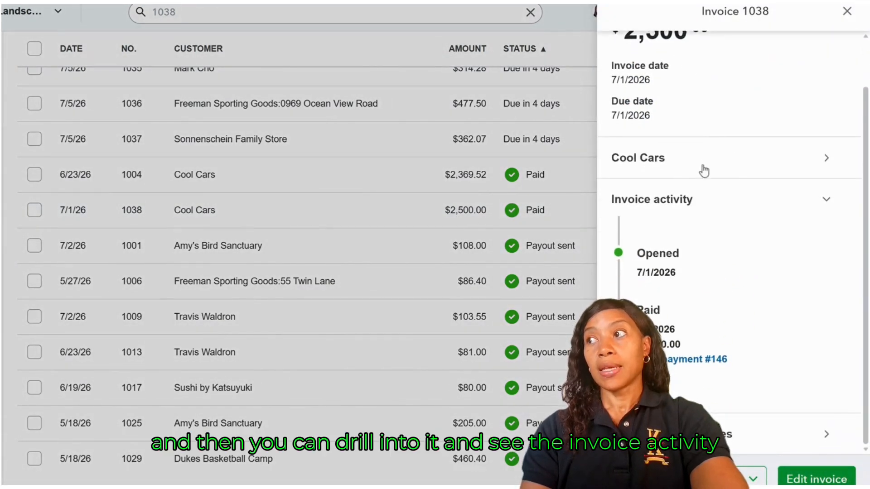